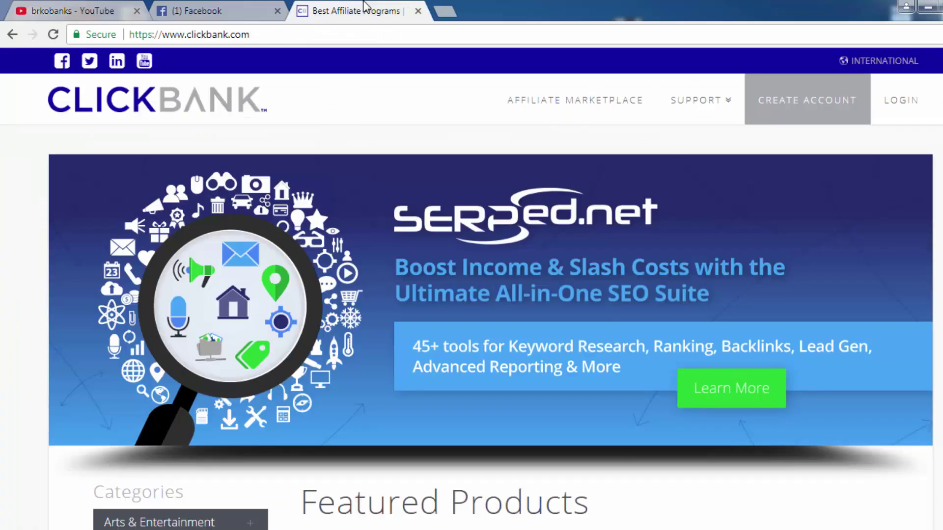
Step: In Notepad, list '1. Facebook account (Personal or news account)' and '2. Clickbank account'
key("alt+Tab")
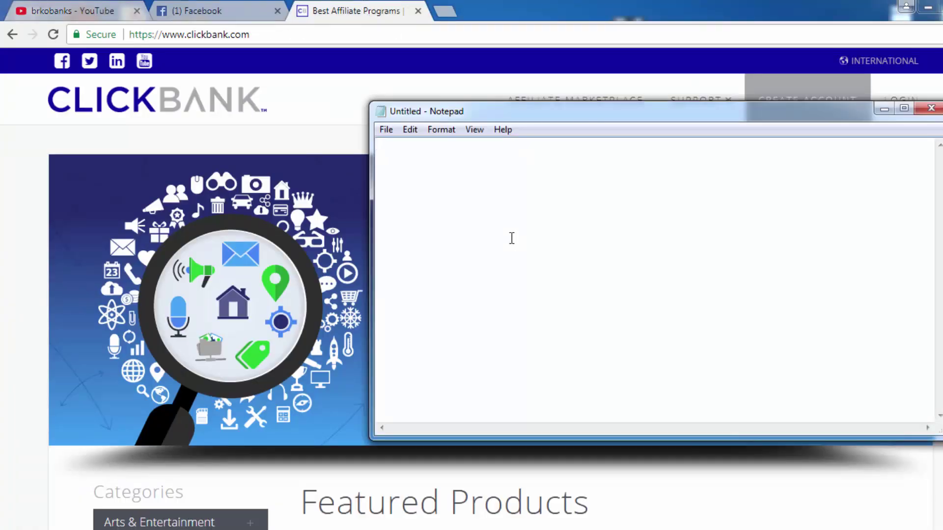
type("1. Face")
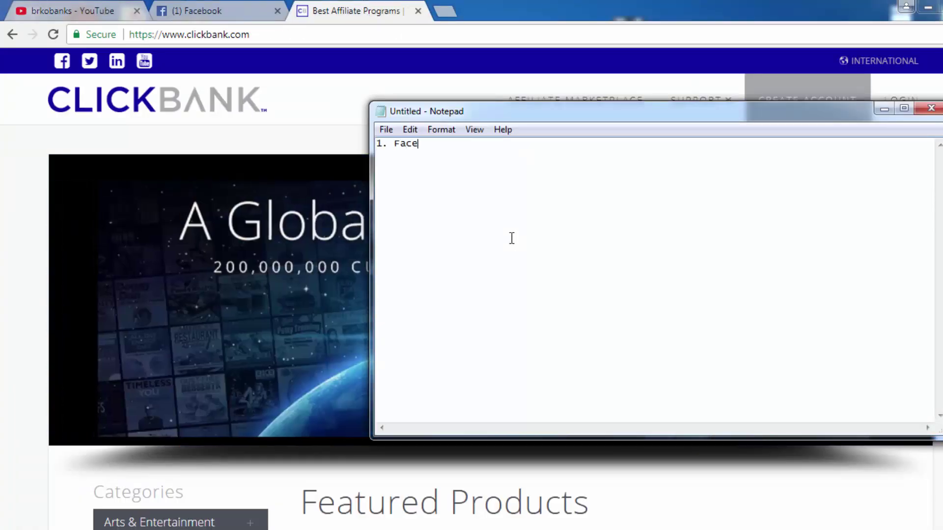
type("book account (Per")
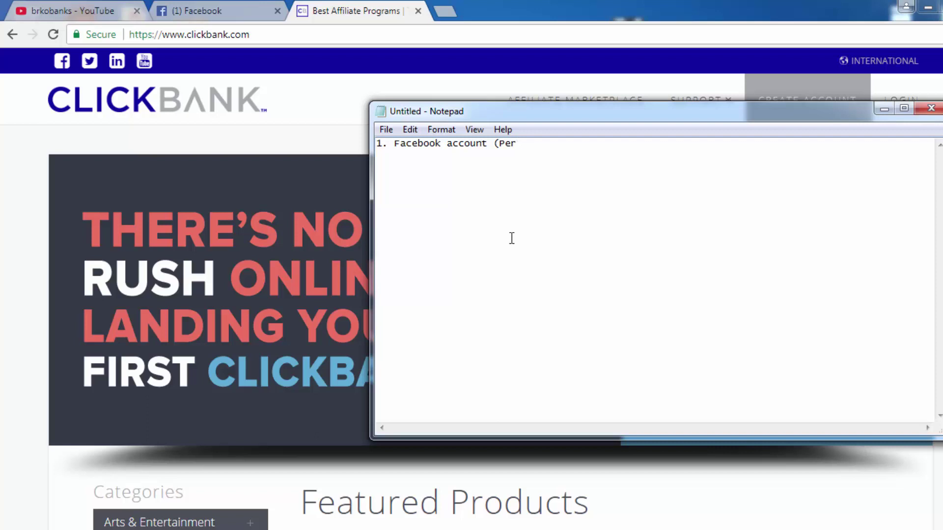
type("sonal ")
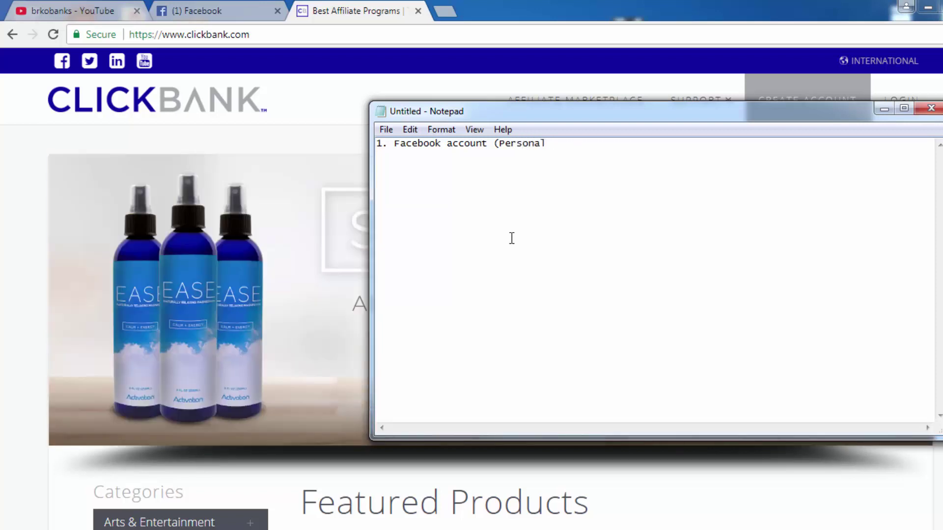
type("or news account) ")
type("2. ")
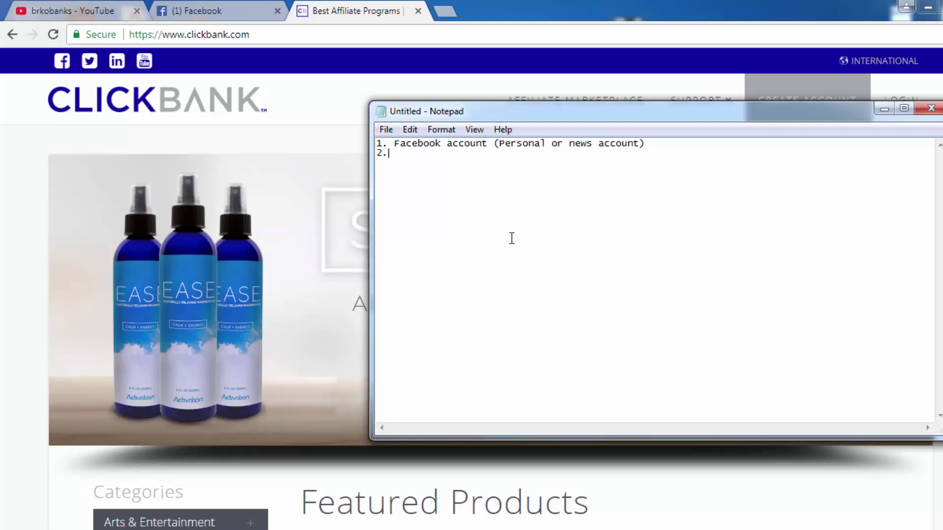
type("cl")
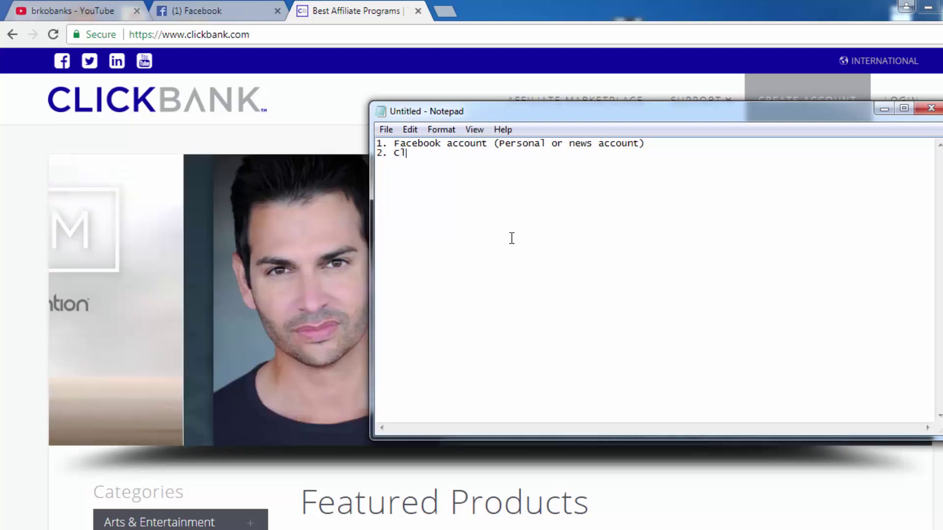
type("ickbank account")
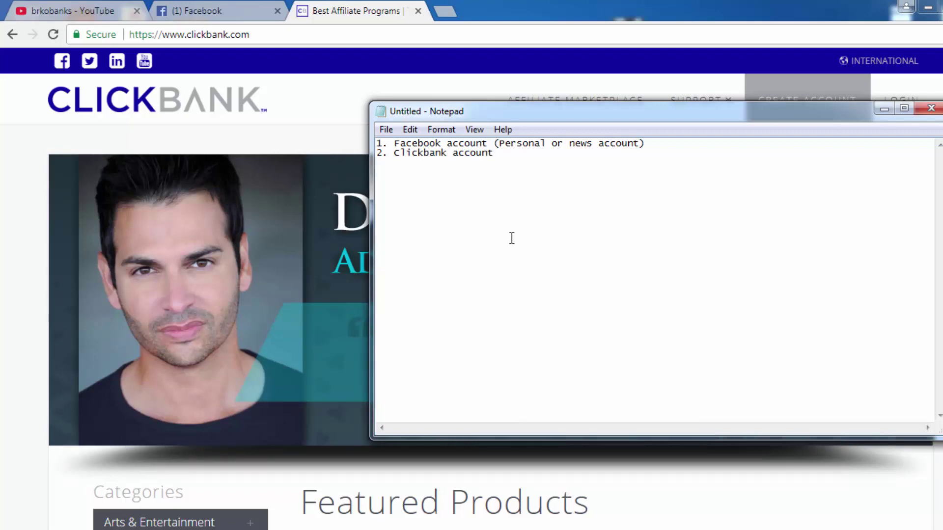
Step: Leave Notepad and open ClickBank's Create Account sign-up page in a new tab
left_click(704, 2)
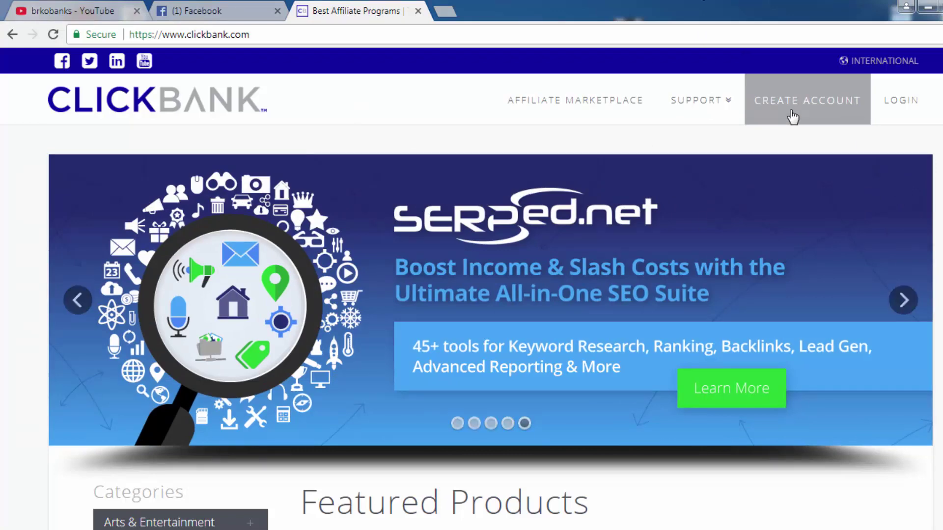
middle_click(791, 114)
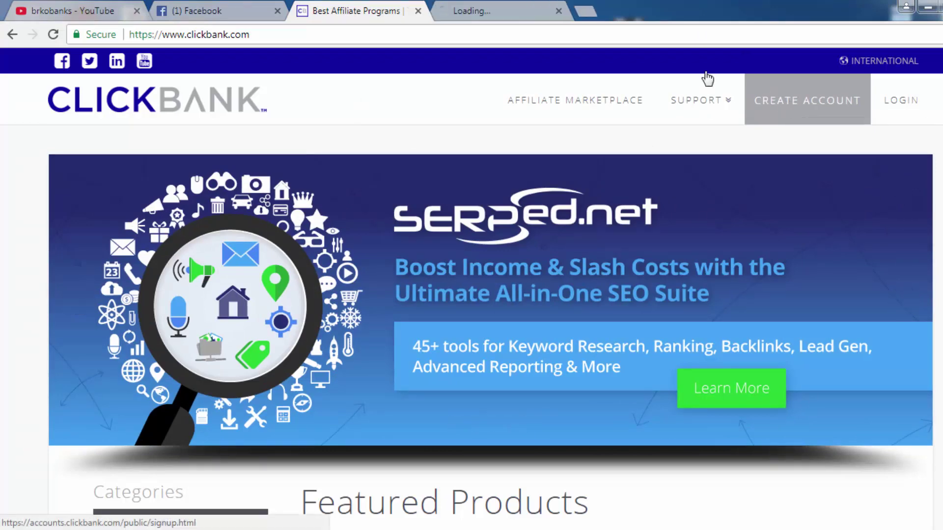
left_click(513, 6)
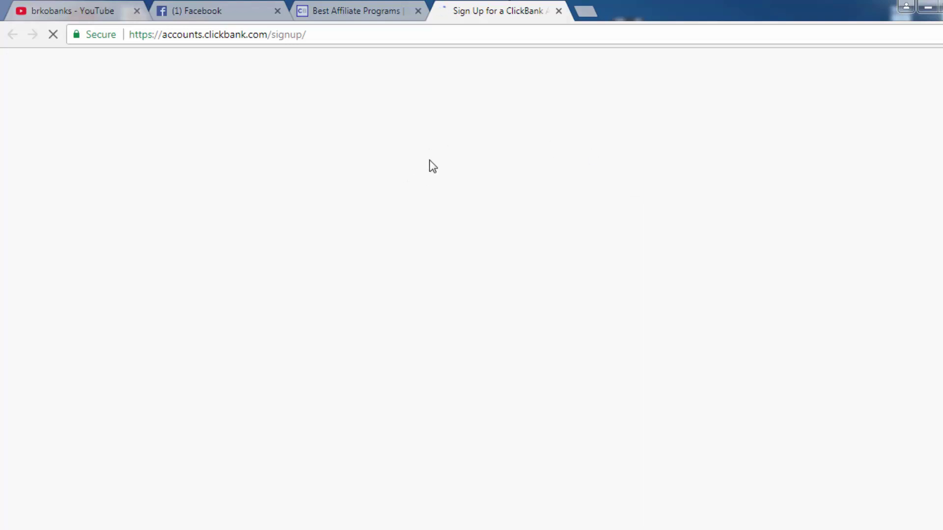
Step: Scroll through the sign-up form, then close its tab and return to Facebook
scroll(610, 185, "down", 9)
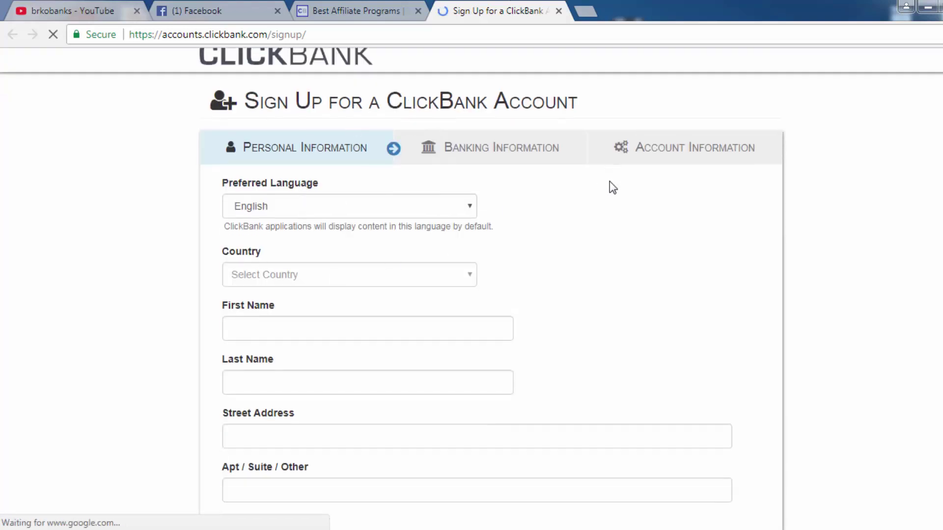
scroll(688, 263, "up", 9)
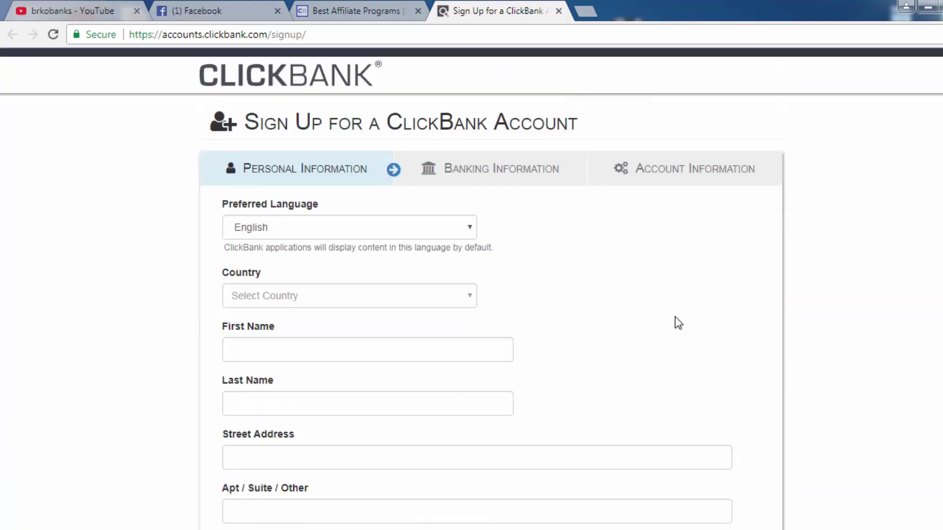
scroll(471, 204, "down", 6)
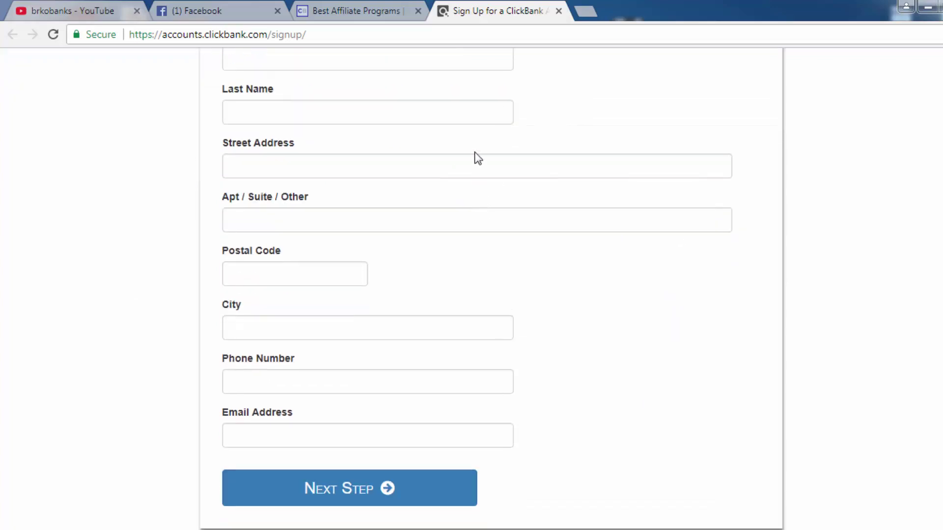
scroll(484, 142, "up", 3)
middle_click(524, 6)
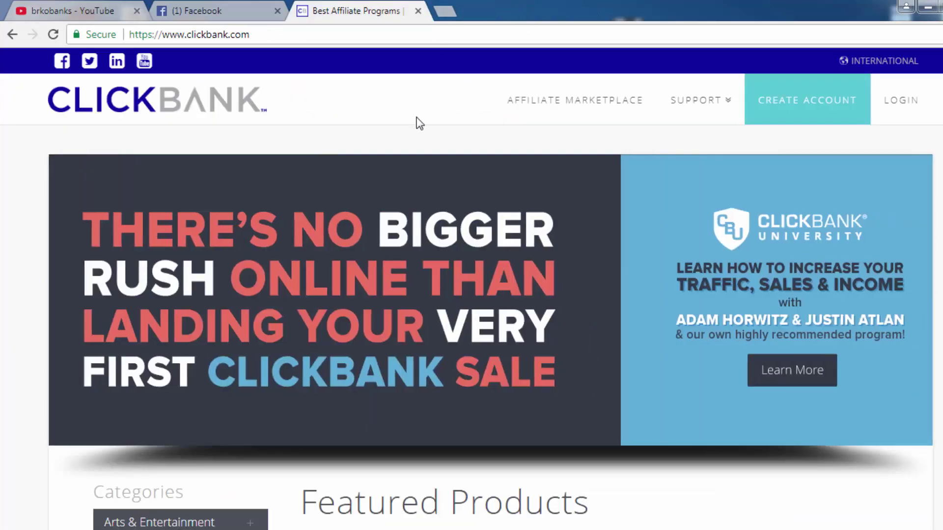
left_click(236, 11)
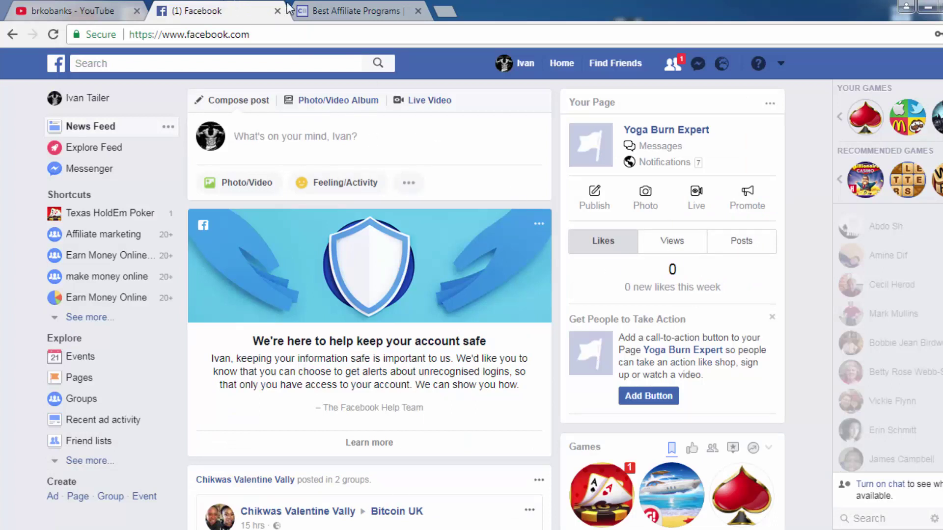
Step: Move the Facebook tab after ClickBank, start a new group via Create Group, then return to ClickBank
left_click_drag(235, 11, 364, 11)
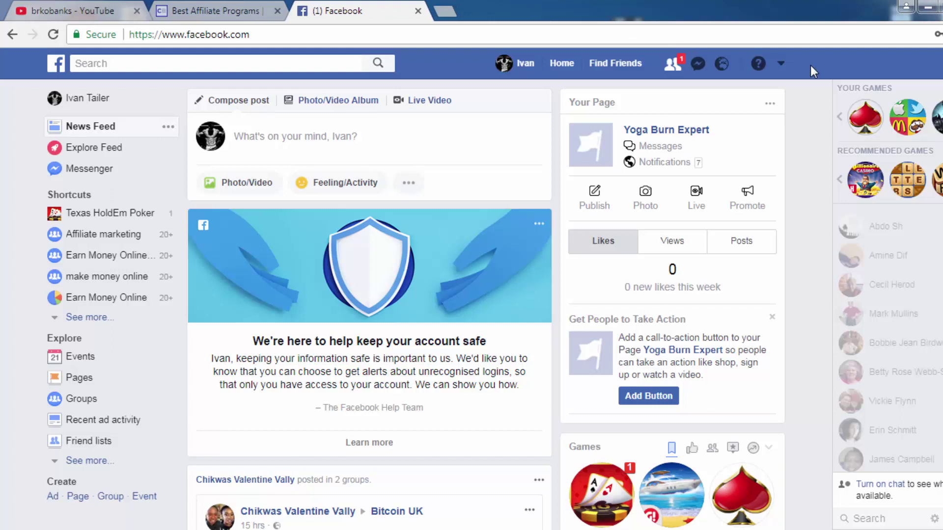
left_click(782, 64)
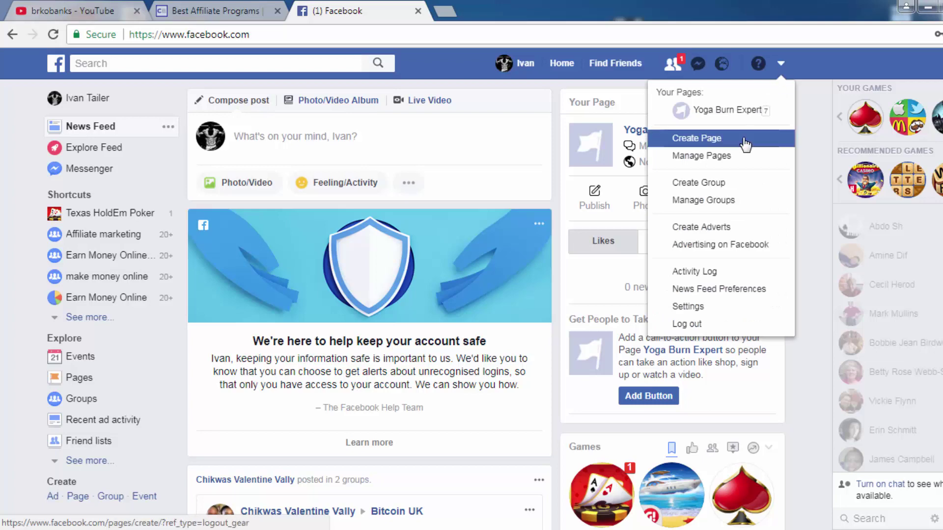
left_click(725, 183)
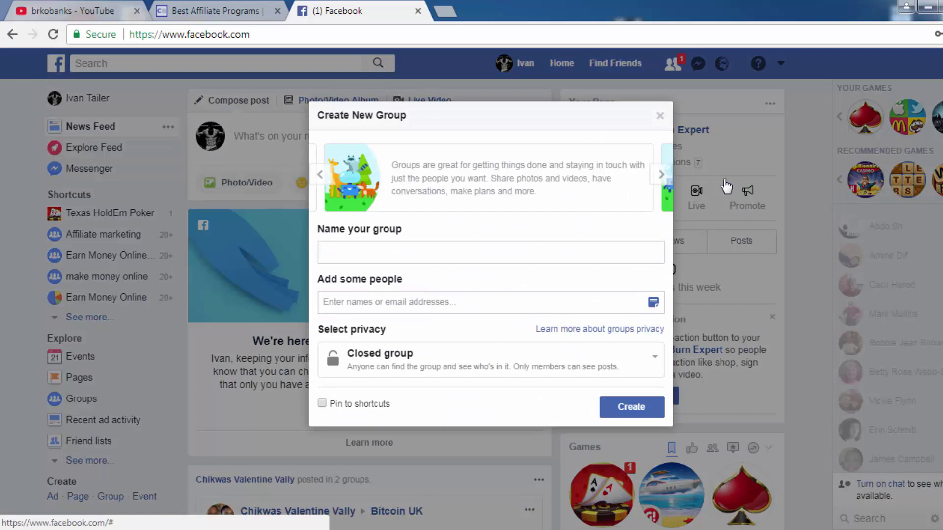
left_click(375, 248)
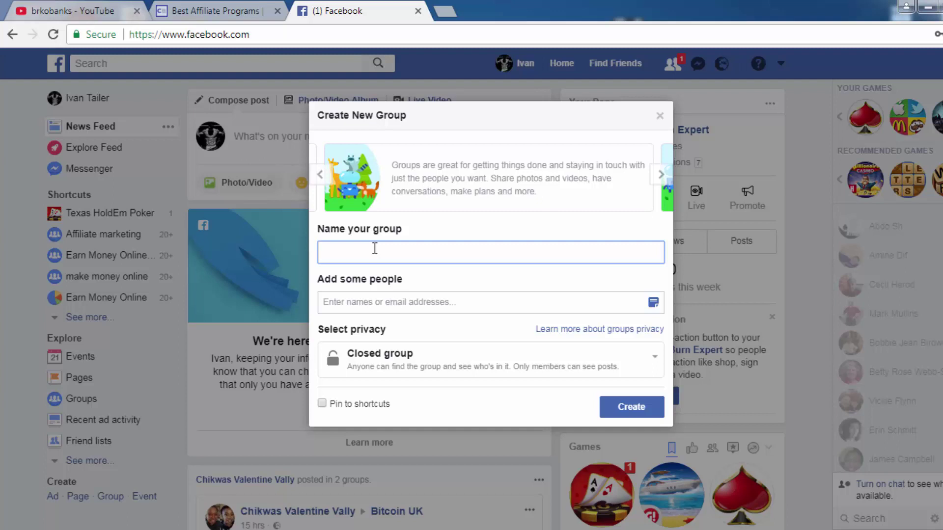
left_click_drag(216, 10, 361, 10)
Step: Browse the ClickBank marketplace to the Business / Investing offers
left_click(597, 106)
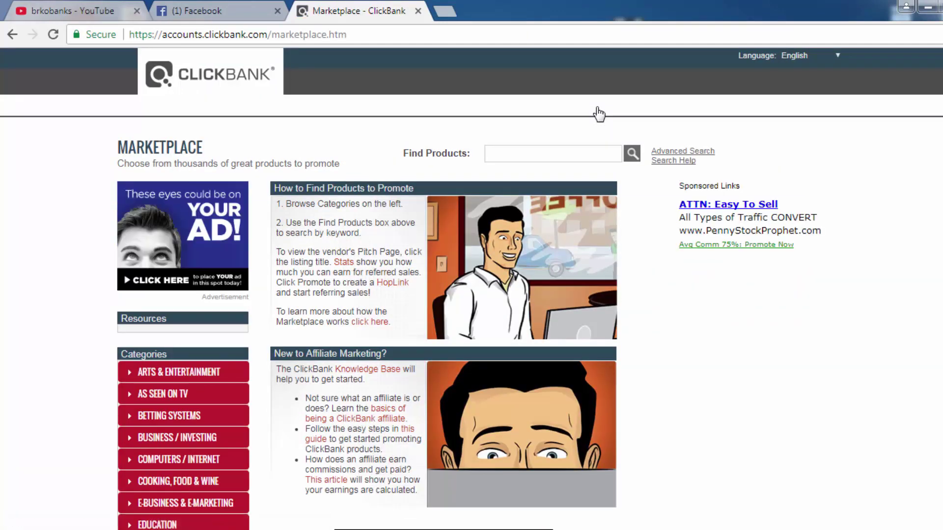
scroll(370, 156, "down", 6)
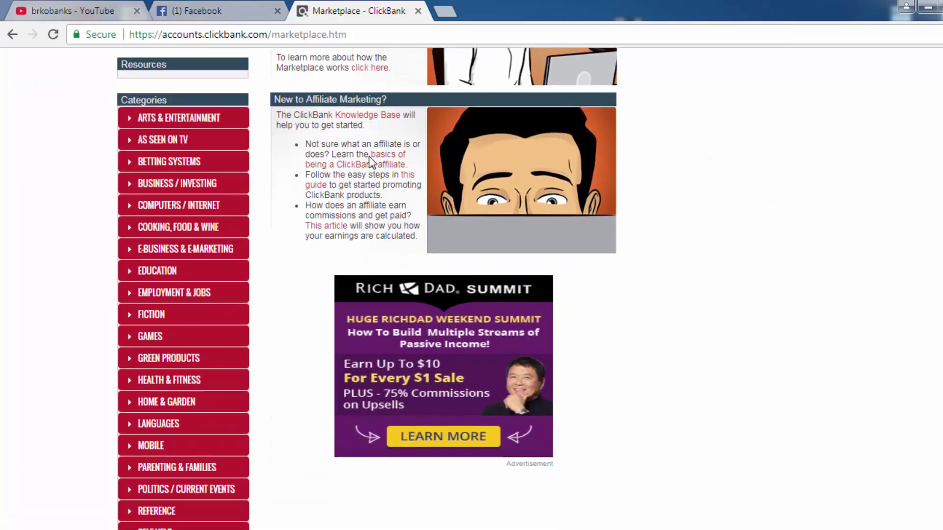
scroll(369, 156, "down", 2)
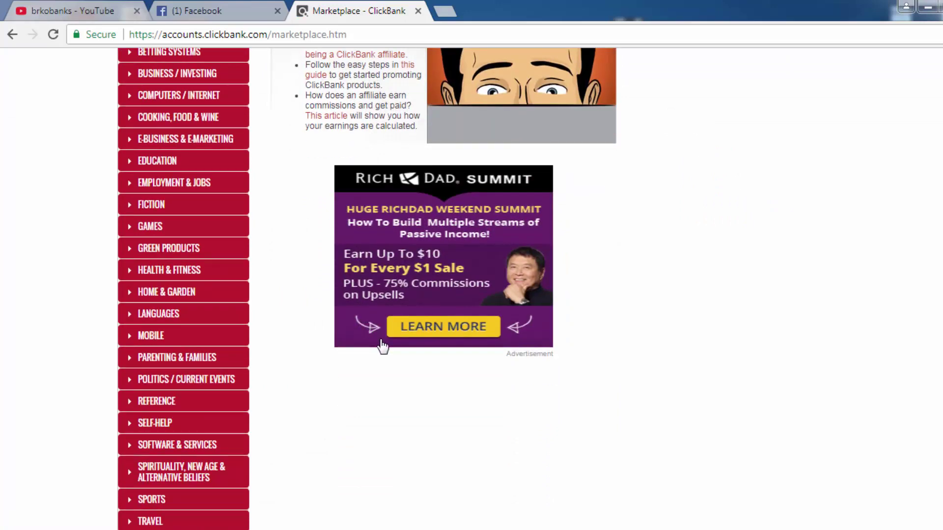
scroll(300, 364, "up", 2)
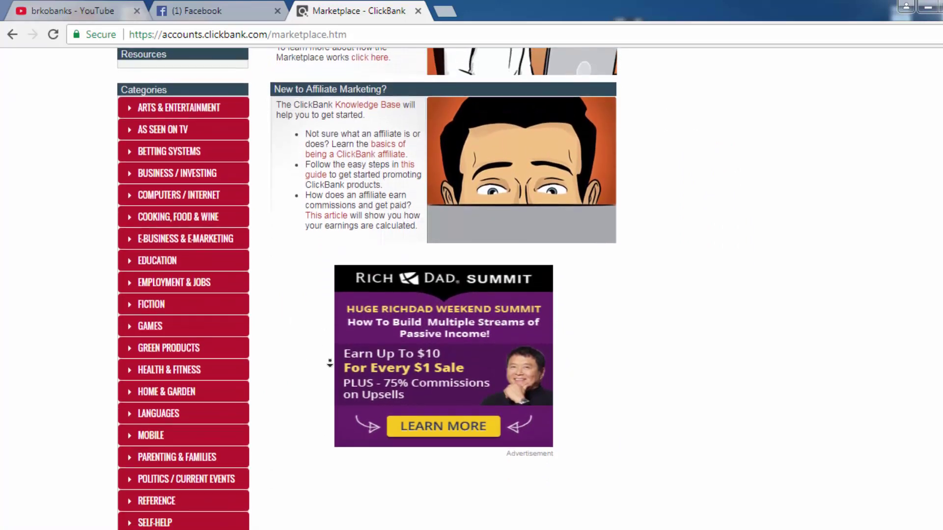
scroll(326, 368, "up", 3)
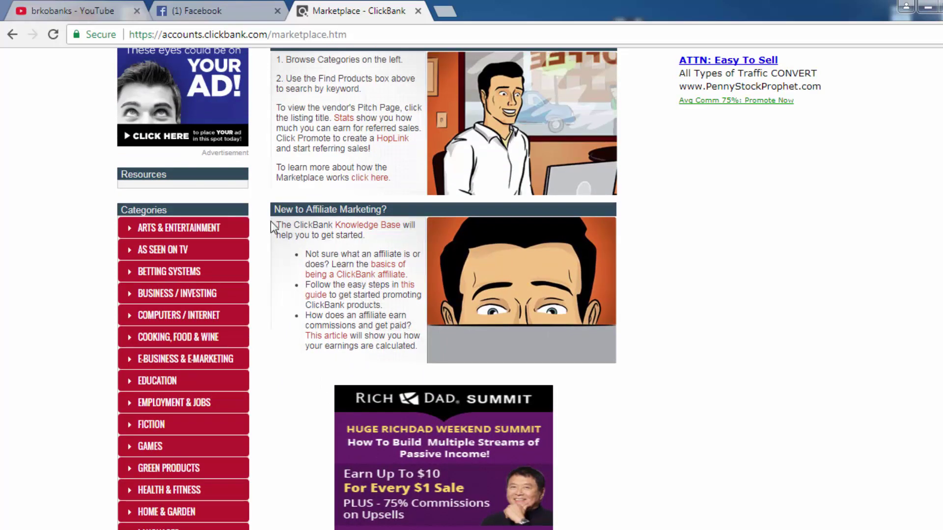
left_click(225, 297)
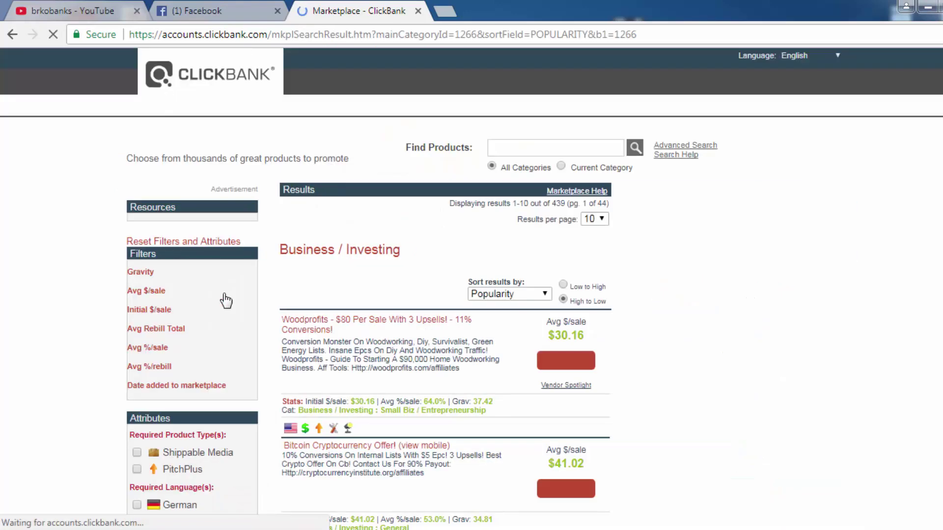
scroll(418, 228, "down", 2)
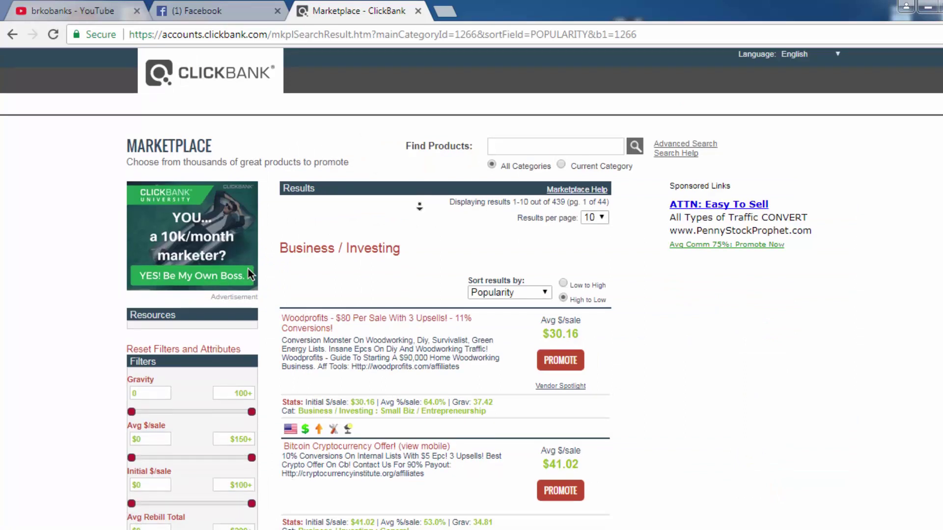
scroll(418, 228, "down", 3)
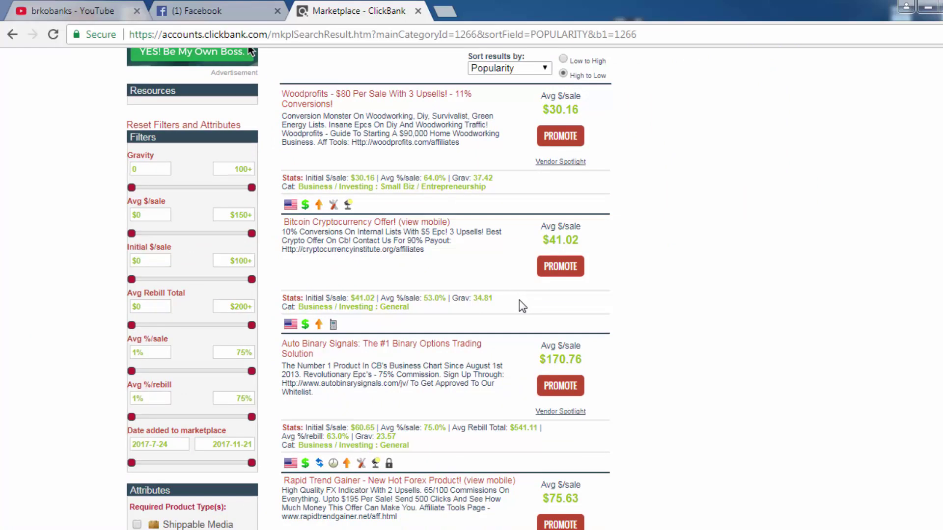
scroll(504, 283, "up", 1)
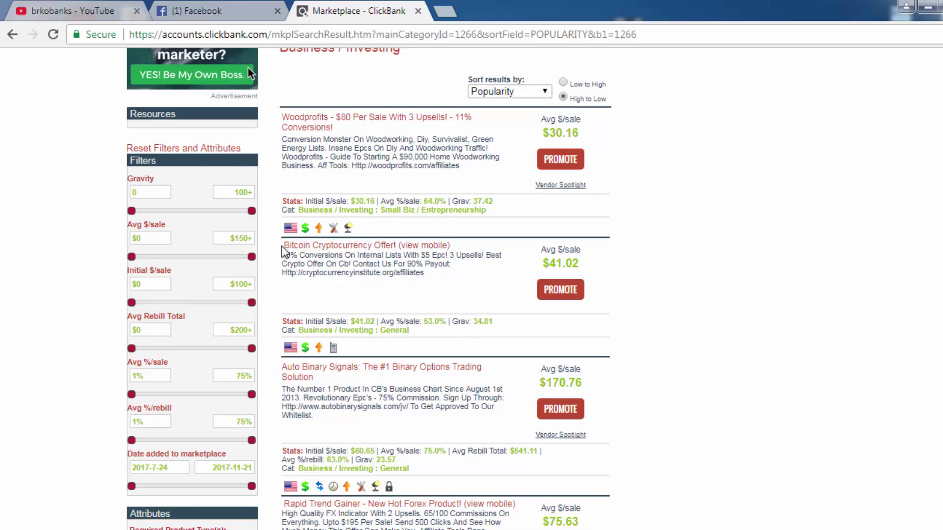
Step: Copy 'Bitcoin Cryptocurrency' from the Bitcoin offer's title and return to Facebook's new-group form
left_click_drag(284, 245, 382, 253)
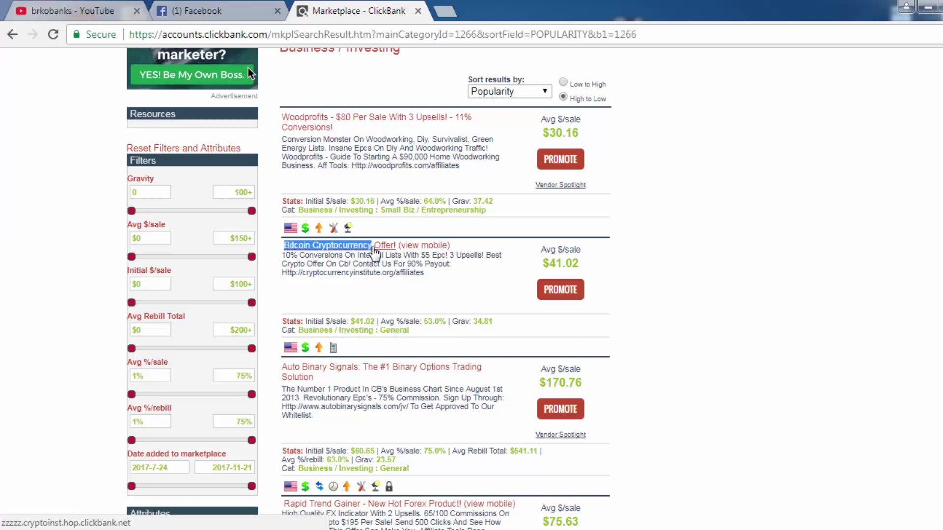
left_click(537, 351)
left_click_drag(494, 322, 457, 328)
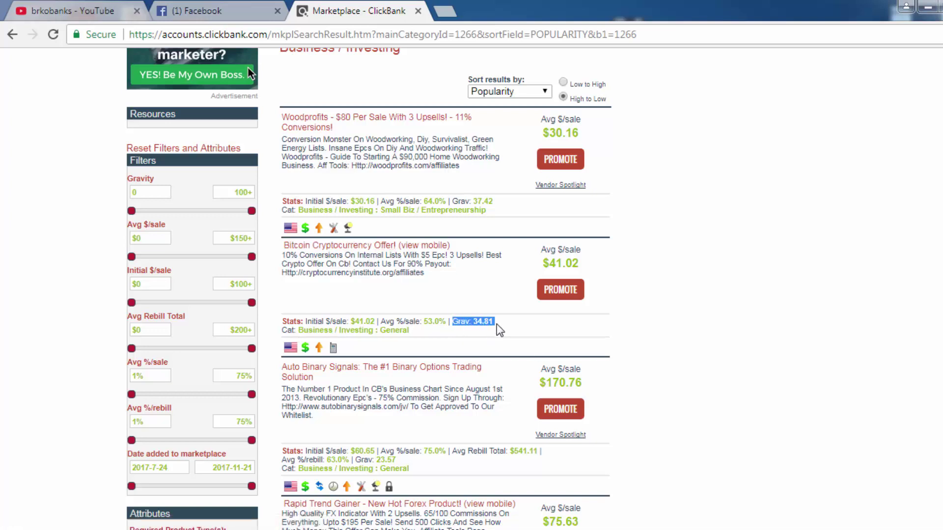
left_click_drag(496, 325, 450, 319)
left_click(442, 308)
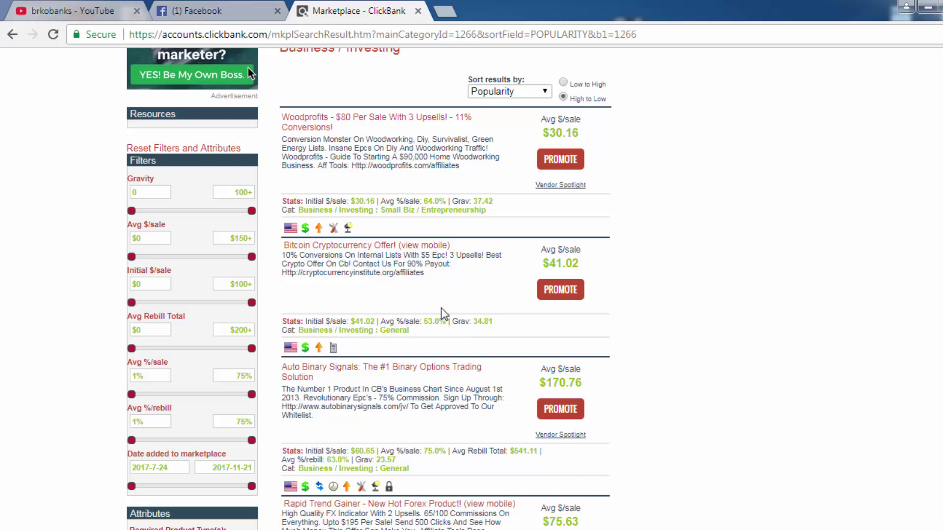
left_click_drag(284, 246, 370, 251)
key("ctrl+c")
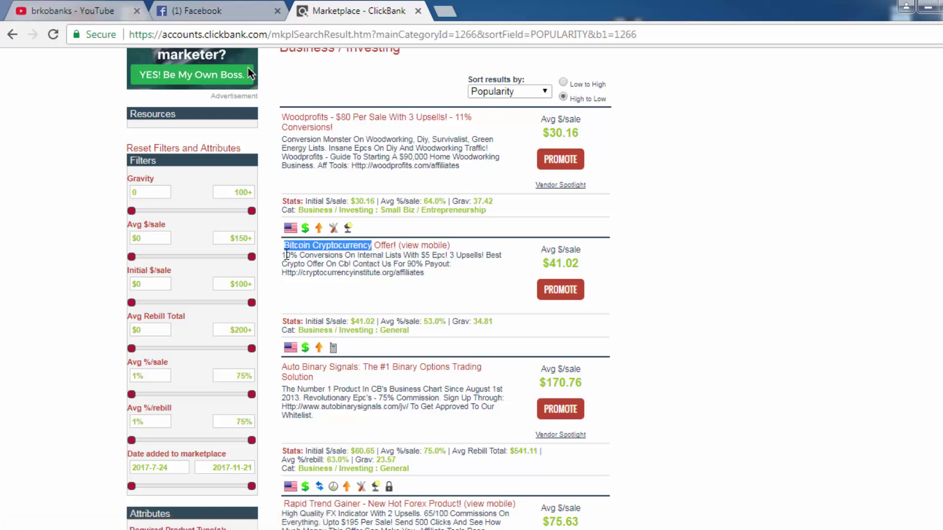
left_click(210, 14)
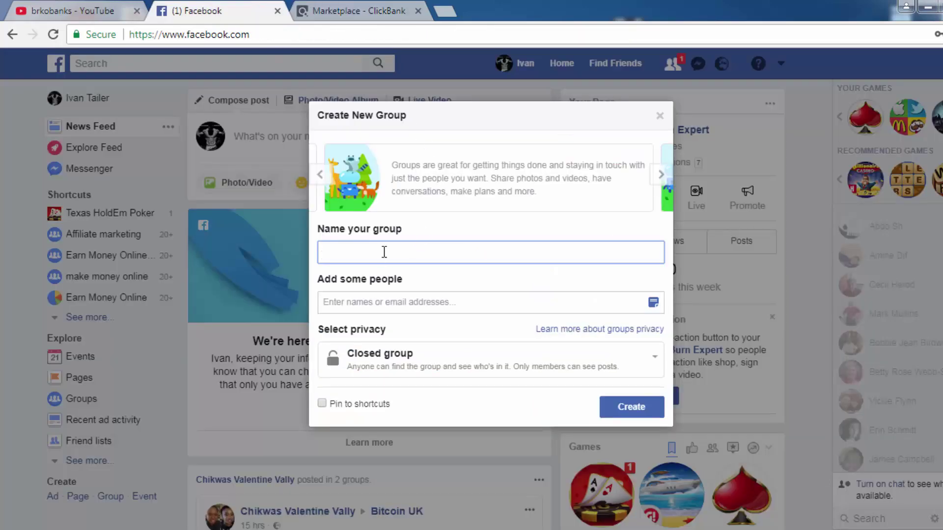
Step: Name the group 'Bitcoin Cryptocurrency No Risk Method', then close the form without creating it
key("ctrl+v")
left_click_drag(350, 252, 428, 251)
left_click(429, 252)
type("b")
type("No Ris")
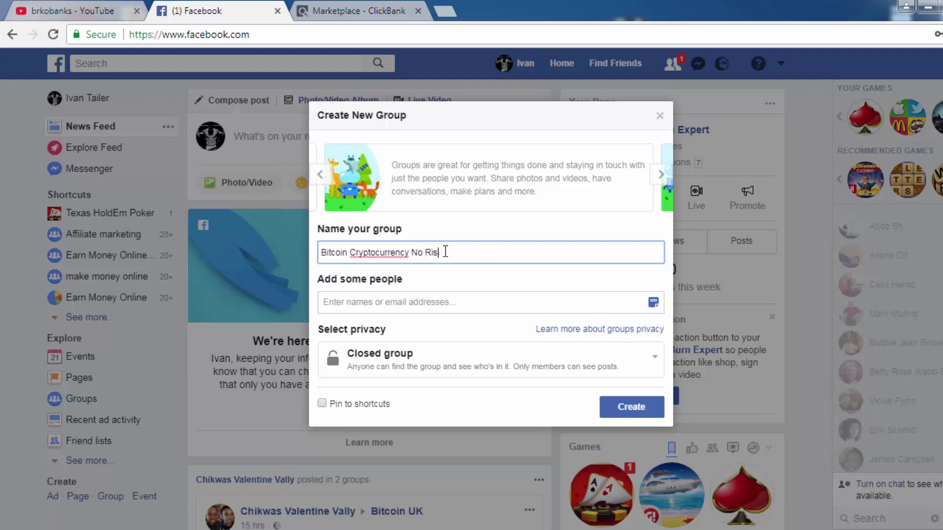
type("h")
key("BackSpace")
type("k Method")
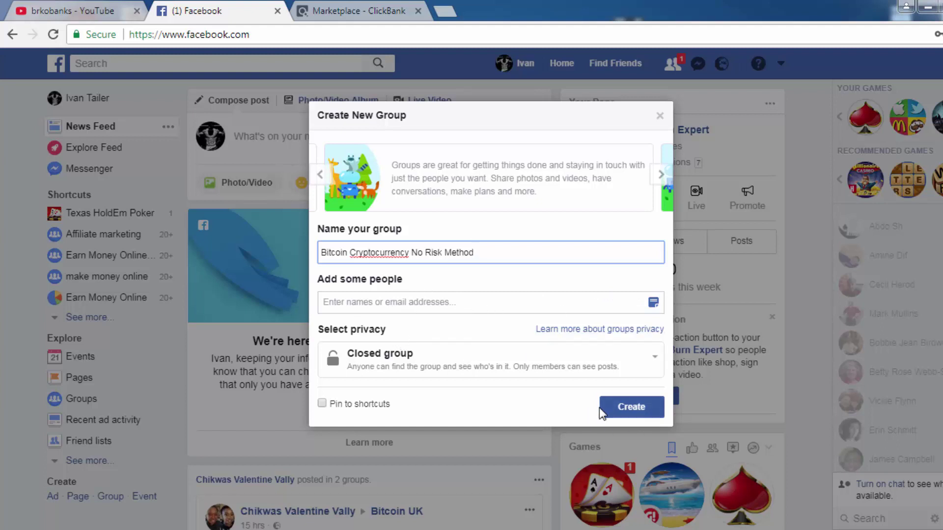
left_click(659, 118)
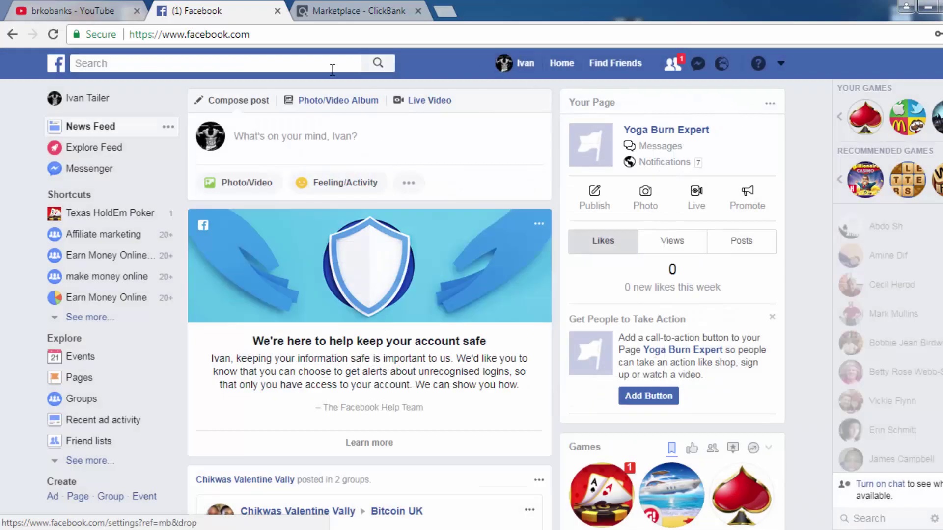
Step: Search Facebook for 'bitcoin'
left_click(215, 62)
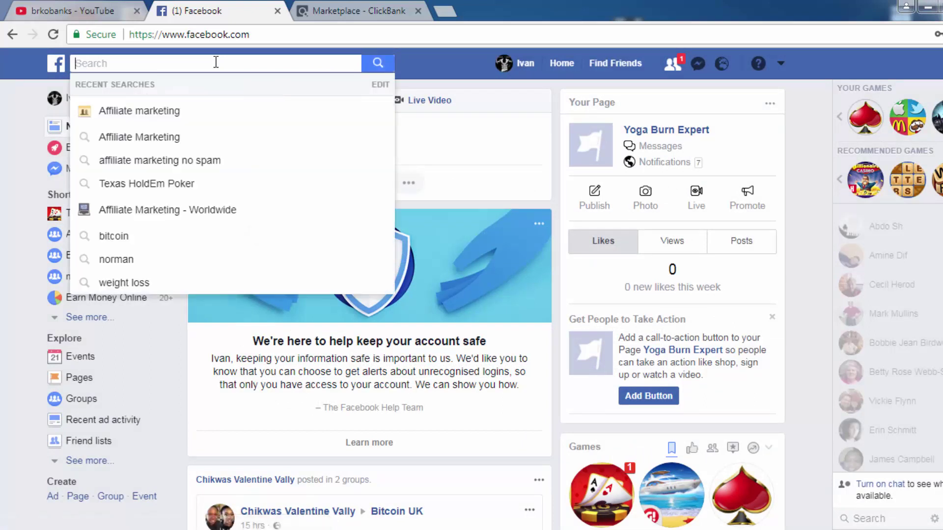
type("bicoi")
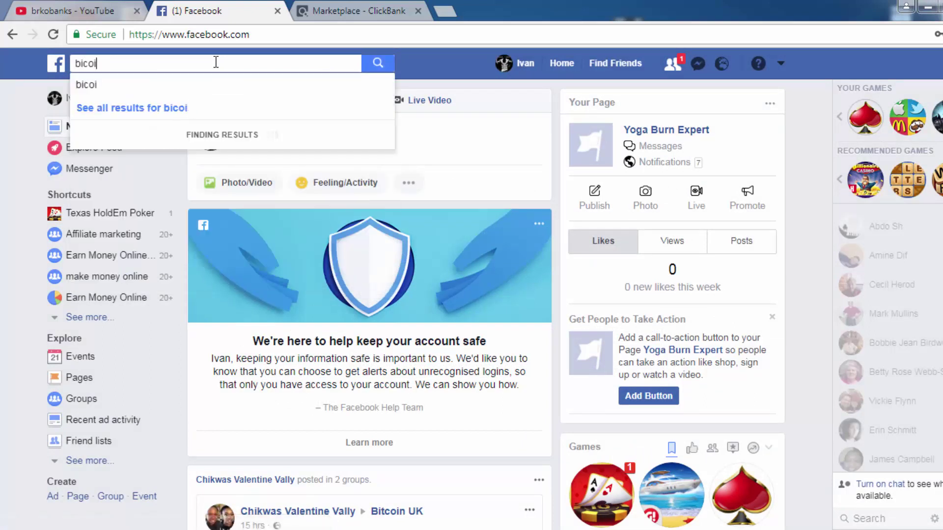
key("BackSpace")
key("BackSpace")
key("BackSpace")
key("BackSpace")
key("BackSpace")
type("bitcou")
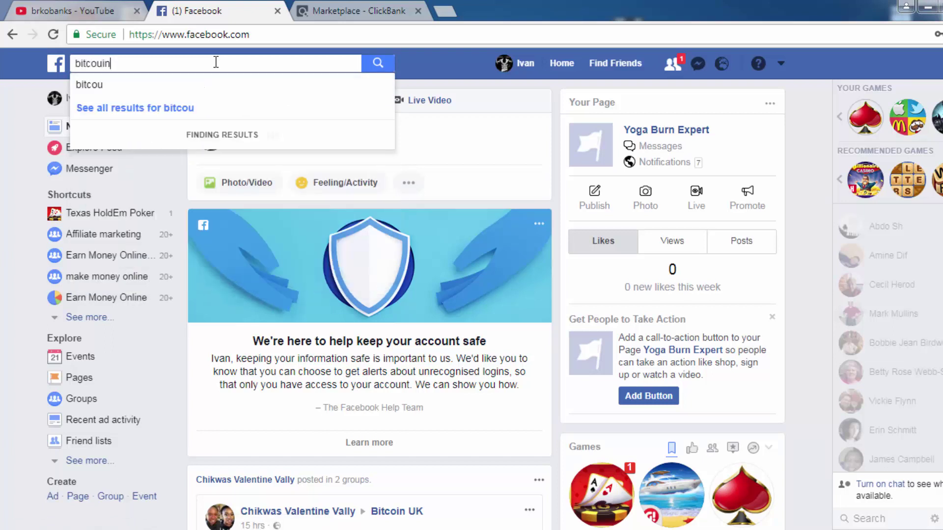
key("BackSpace")
type("in")
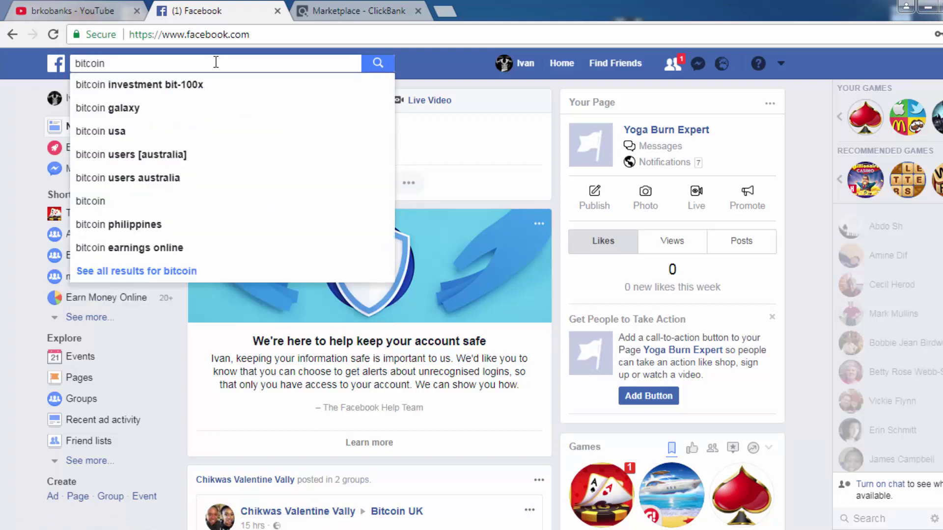
key("Return")
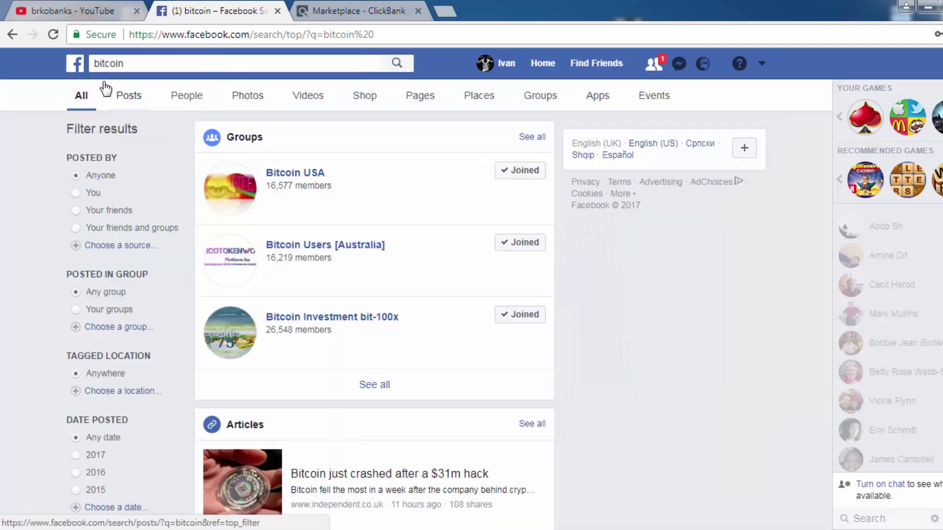
Step: Filter the results to Groups and review the BitCoin group's 21,627-member listing
left_click(540, 98)
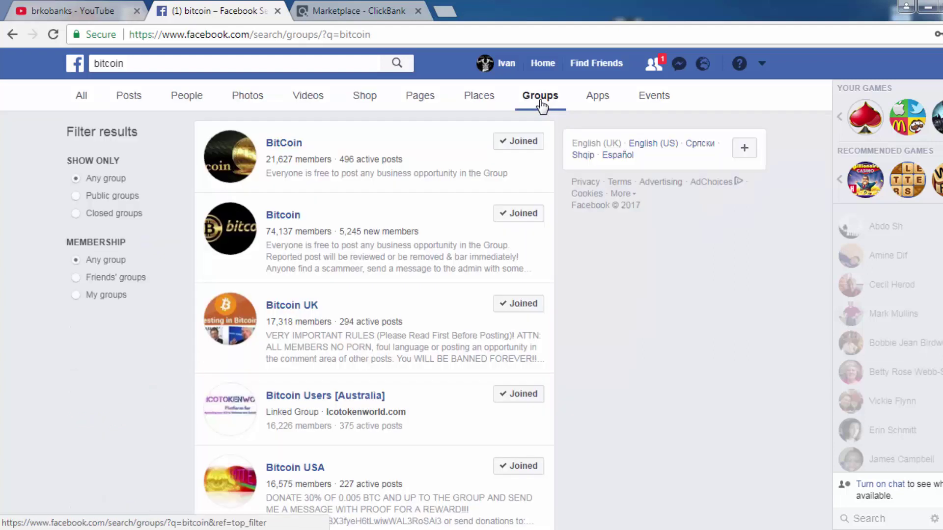
scroll(453, 324, "down", 3)
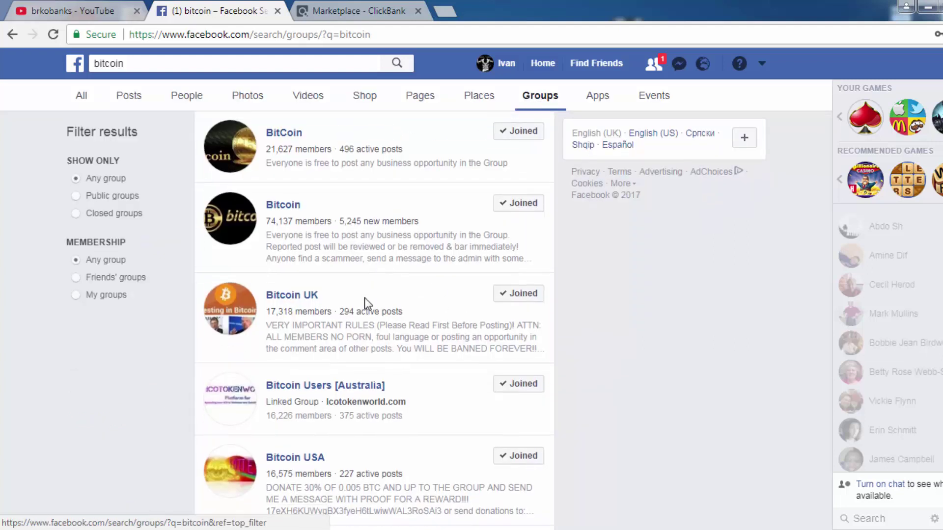
scroll(339, 326, "down", 9)
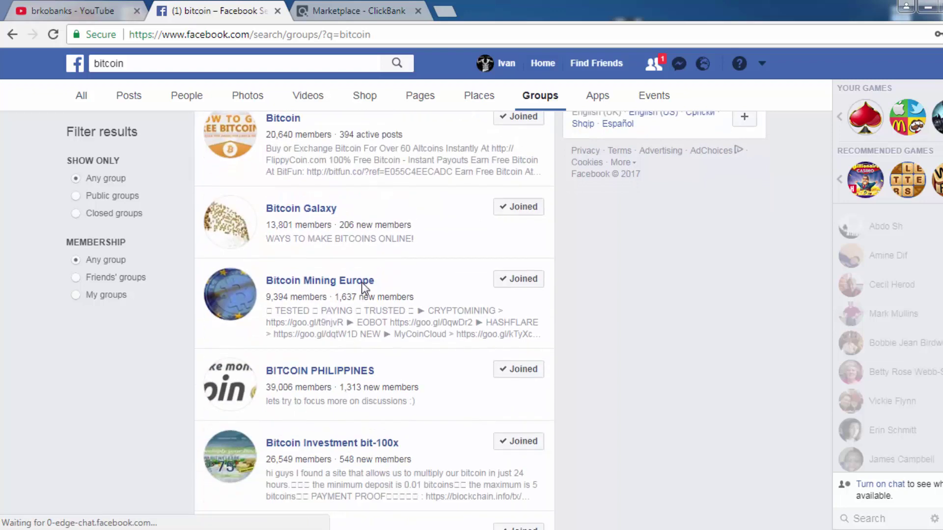
scroll(354, 211, "up", 12)
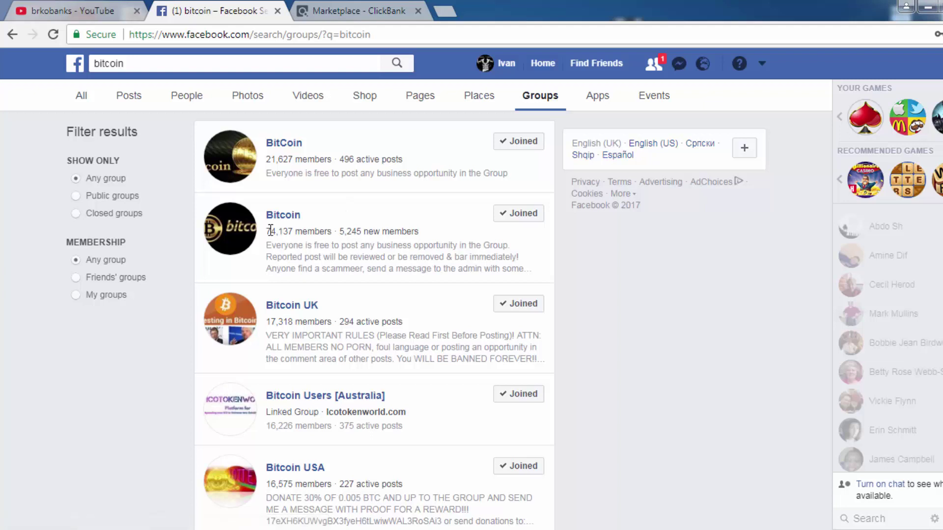
left_click_drag(268, 231, 333, 233)
left_click(304, 236)
left_click(333, 232)
Step: Open the BitCoin group and scroll its Discussion page back up to the post box
left_click(278, 143)
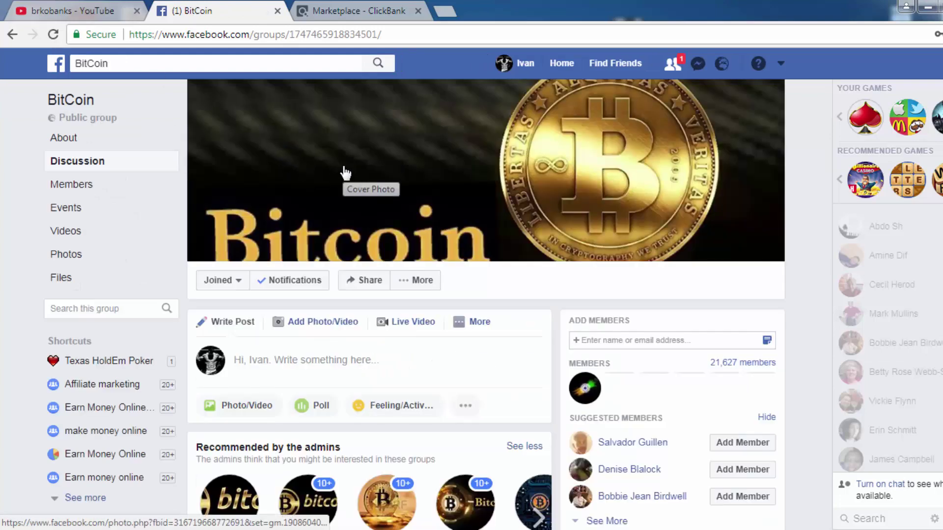
scroll(375, 311, "down", 2)
scroll(375, 310, "down", 3)
mouse_move(366, 308)
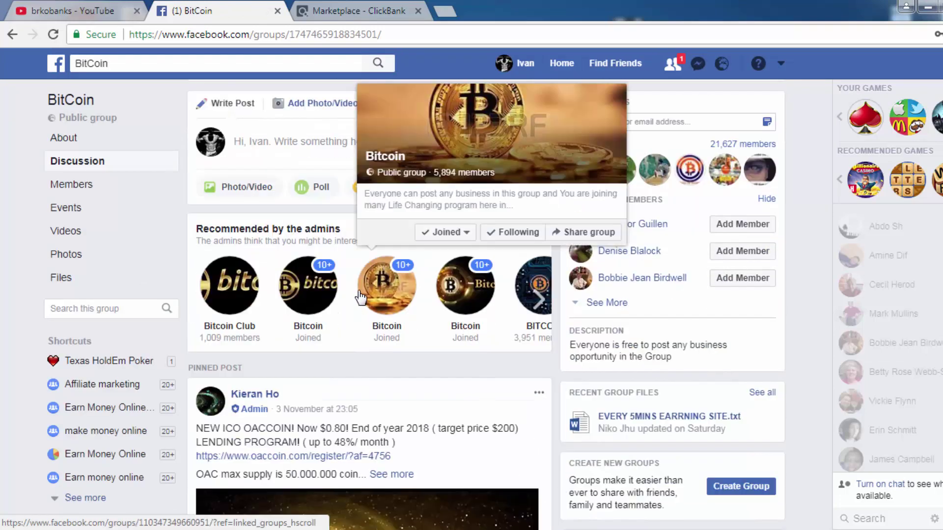
scroll(358, 290, "down", 2)
scroll(358, 290, "down", 1)
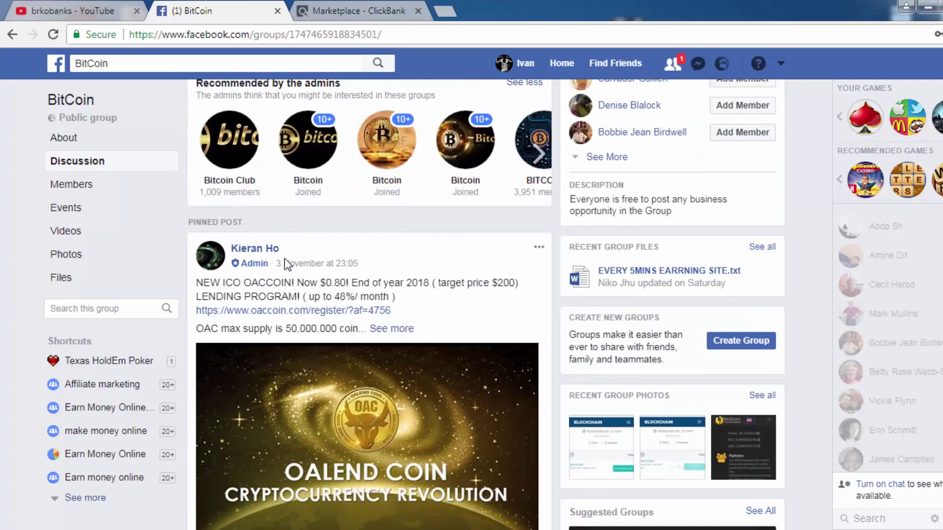
scroll(284, 259, "up", 2)
scroll(288, 251, "up", 2)
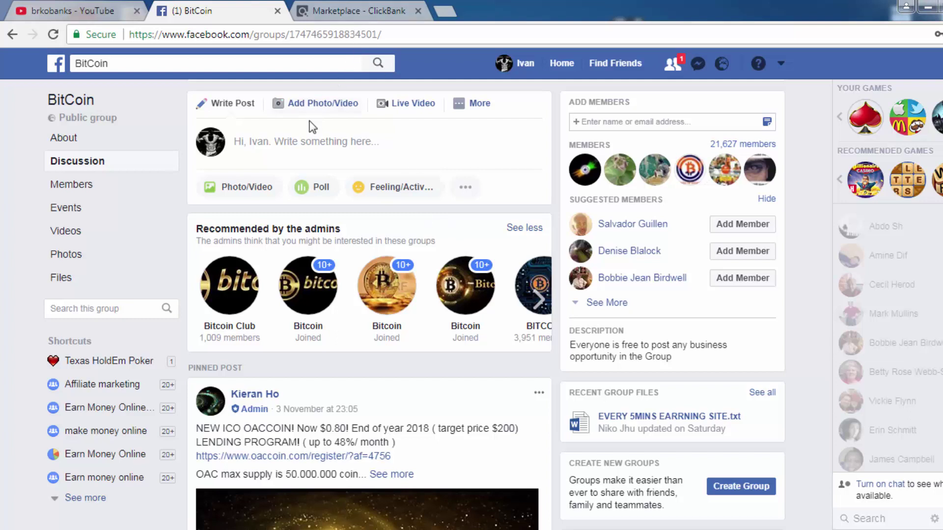
scroll(379, 283, "down", 3)
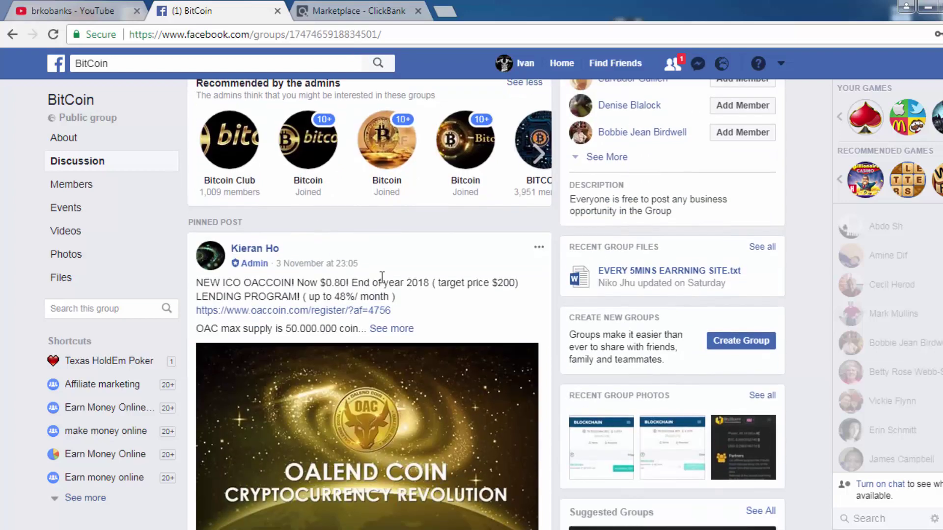
scroll(380, 283, "up", 5)
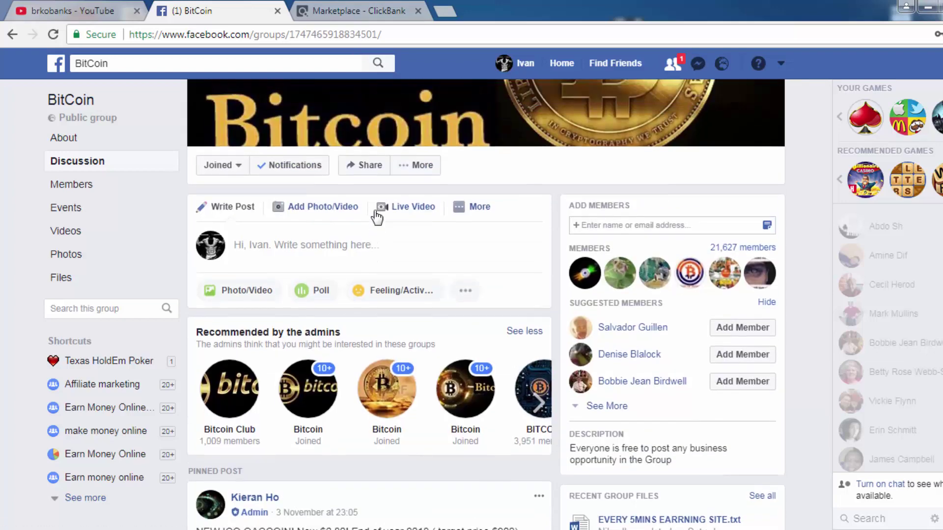
Step: Open the Bitcoin Cryptocurrency offer's sales page from ClickBank and inspect its address
left_click(359, 10)
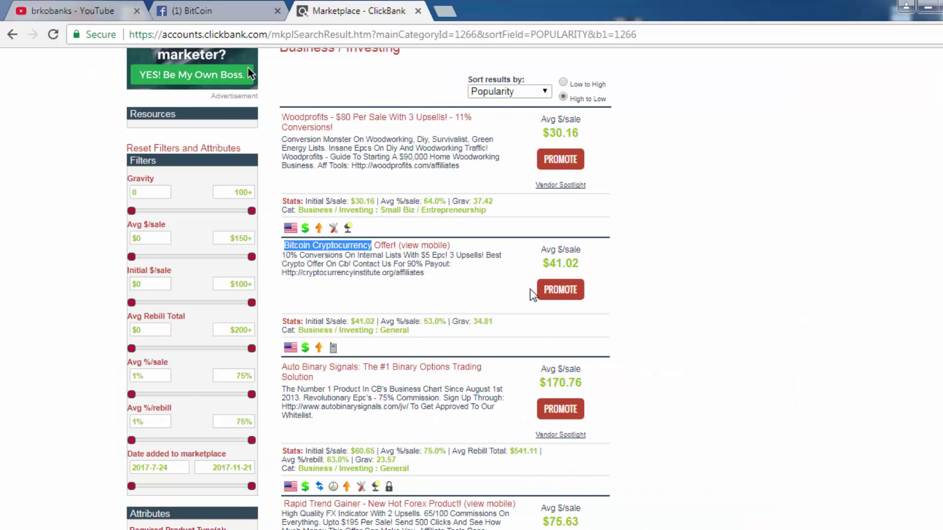
left_click(374, 245)
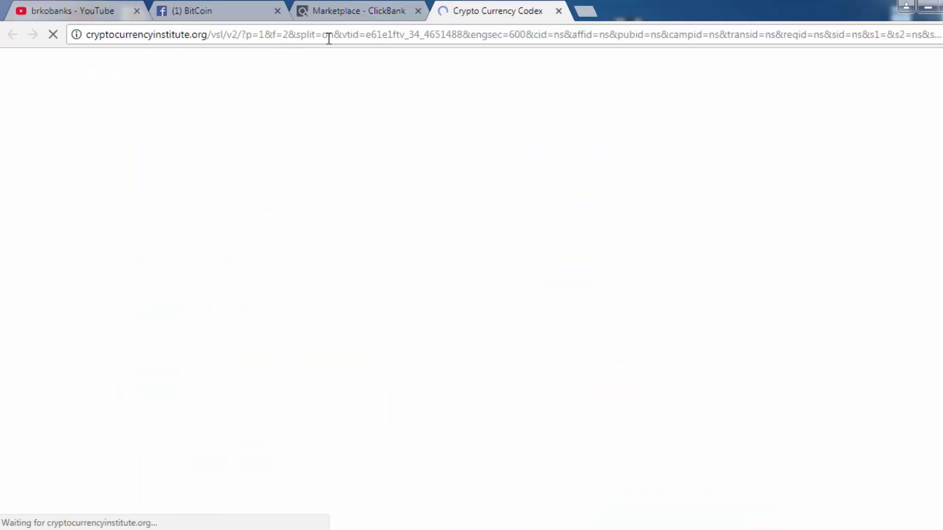
left_click_drag(326, 34, 306, 34)
double_click(206, 33)
left_click(484, 5)
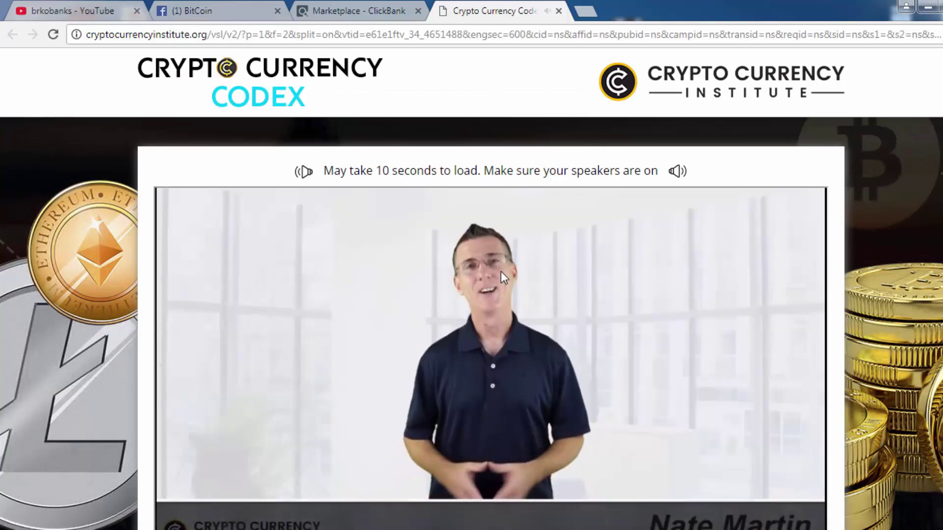
Step: Close the Crypto Currency Codex page and start a new post in the BitCoin group
middle_click(484, 5)
left_click(240, 9)
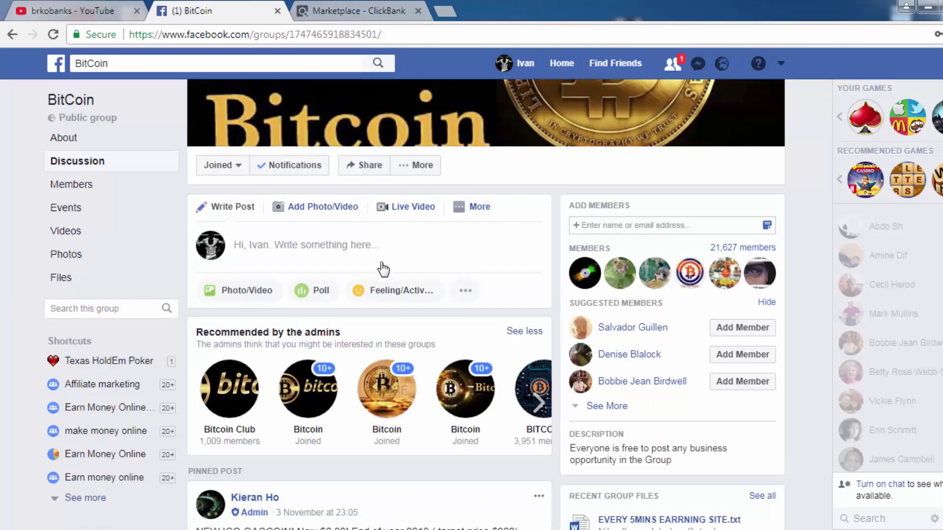
left_click(348, 246)
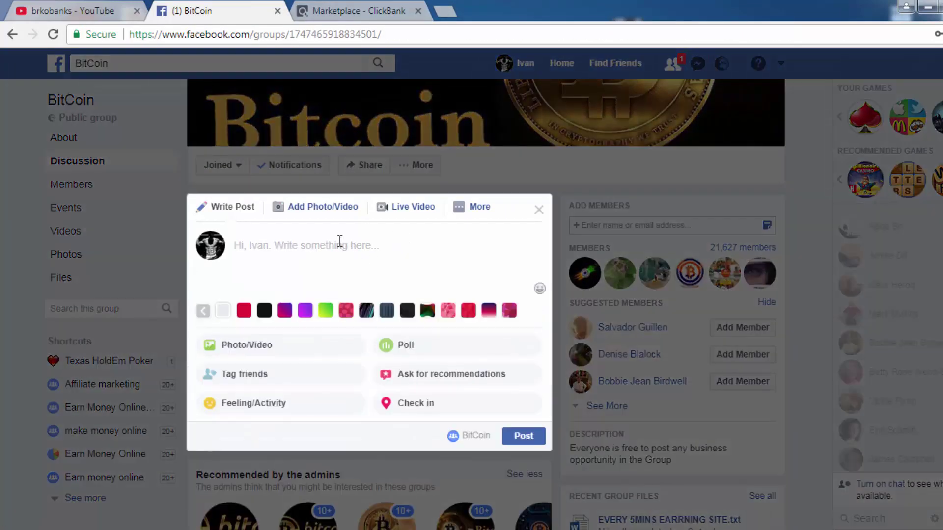
Step: Draft a post 'Best bitcoin money making method' with the pasted Crypto Currency Institute link
type("Bes")
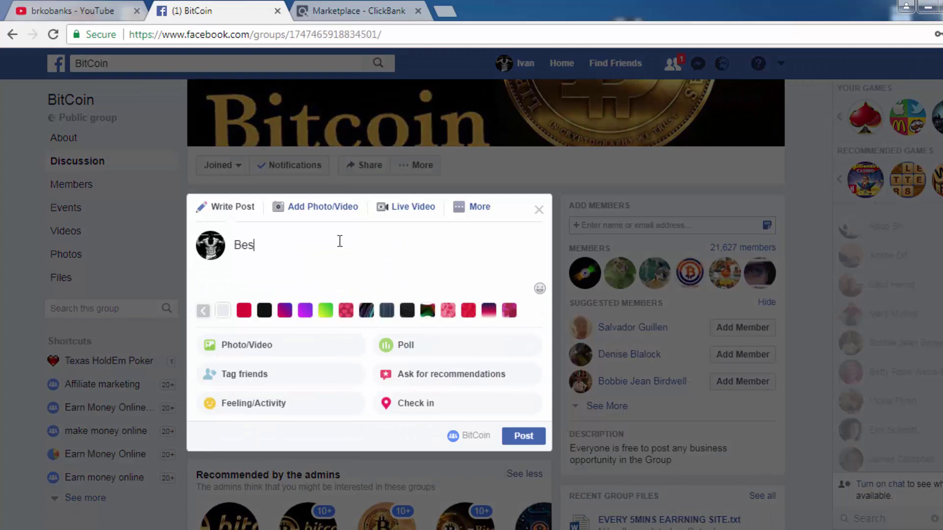
type("t bit")
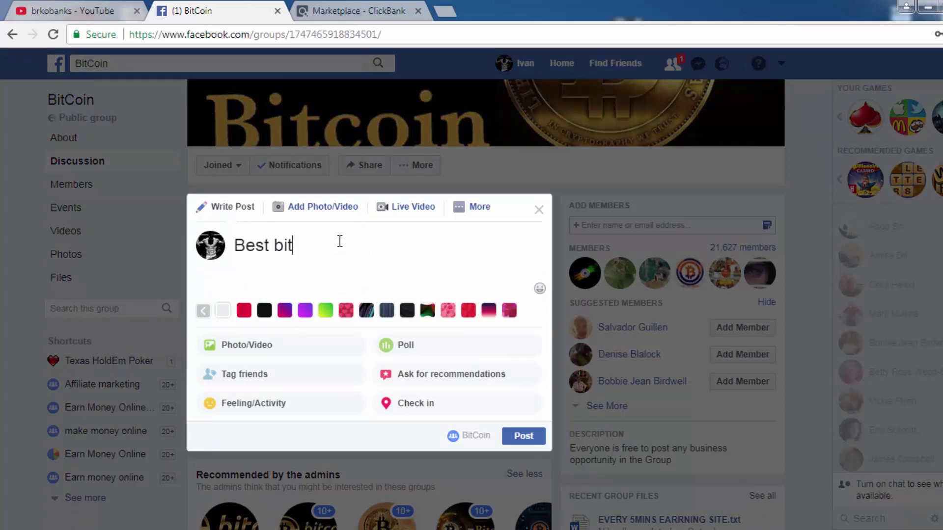
type("coin money ")
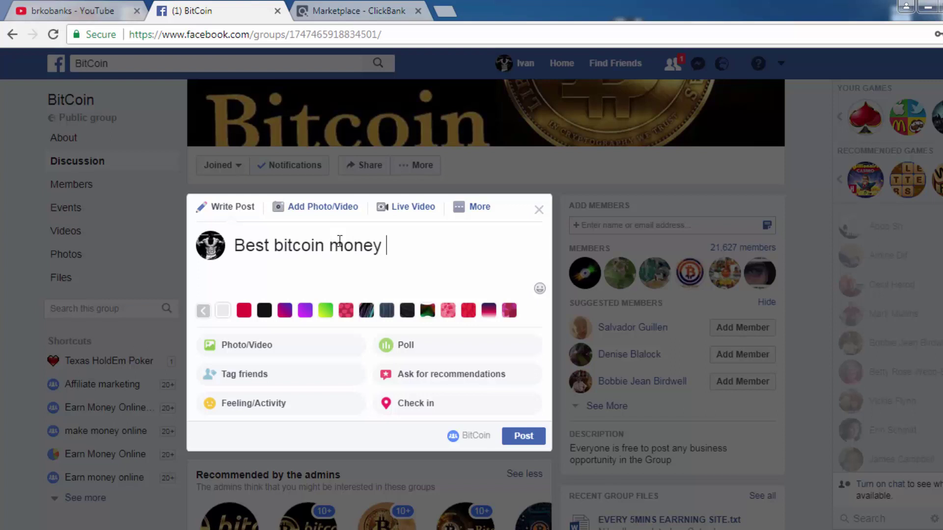
type("making method")
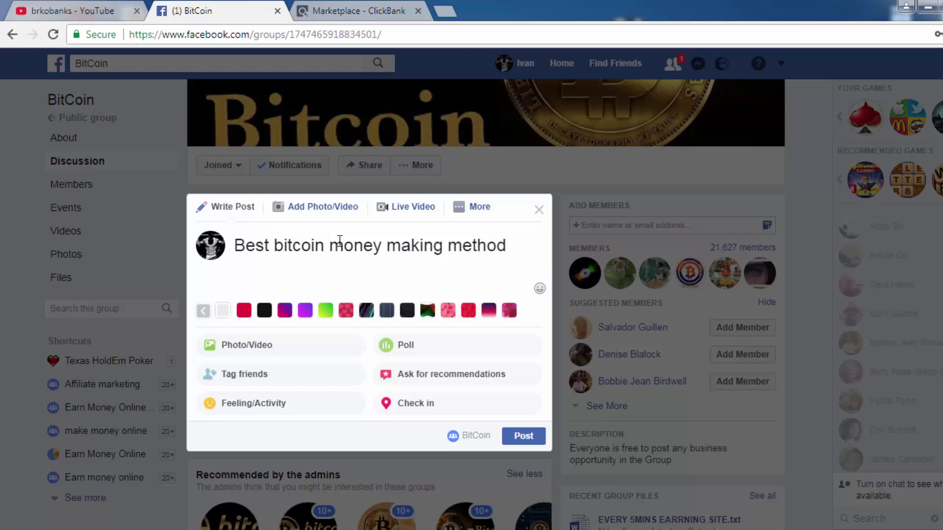
type("http://cryptocurrencyinstitute.org/")
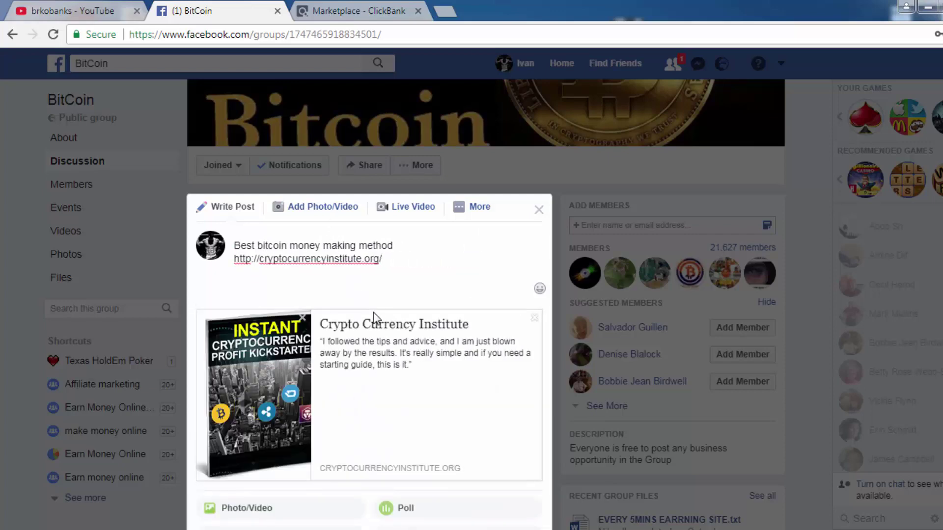
scroll(526, 362, "down", 3)
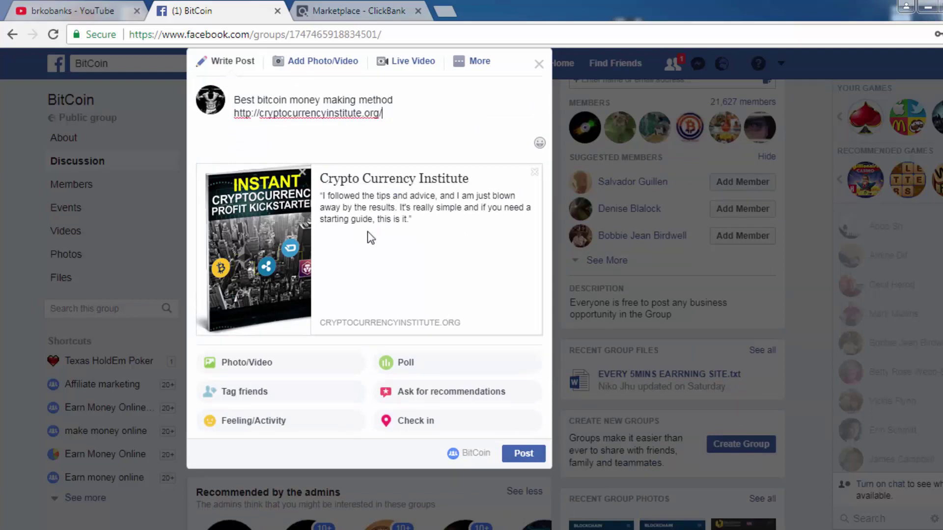
Step: Delete the draft's text, close the composer unposted, and move the BitCoin tab after ClickBank
left_click(538, 64)
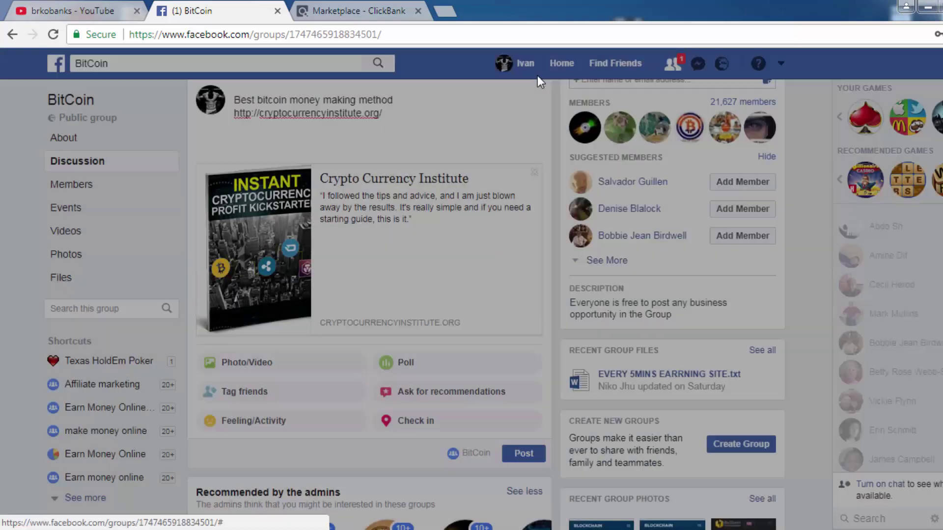
scroll(456, 185, "up", 2)
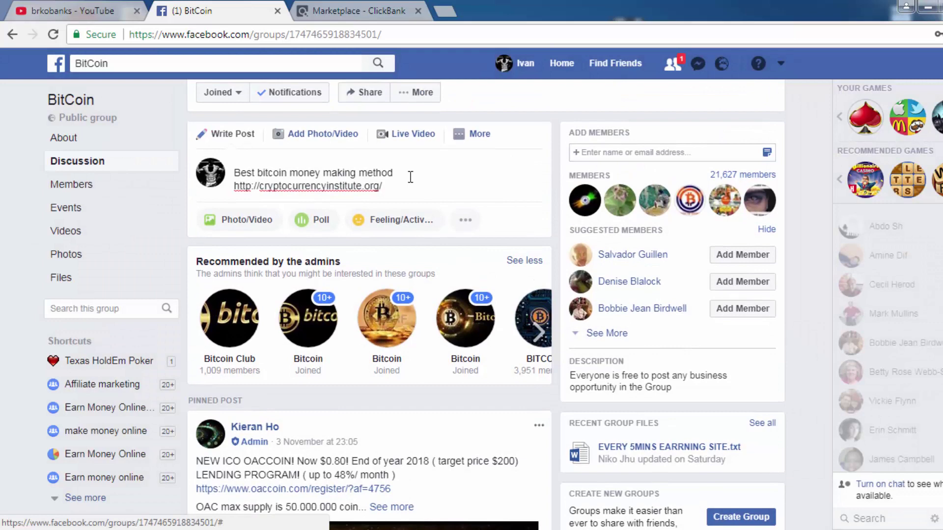
key("ctrl+a")
left_click(388, 188)
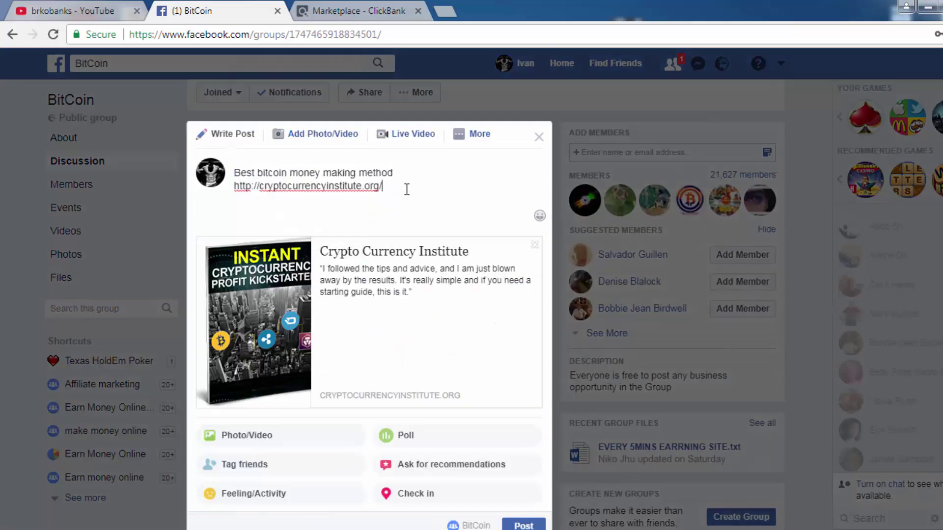
left_click_drag(406, 189, 208, 156)
key("BackSpace")
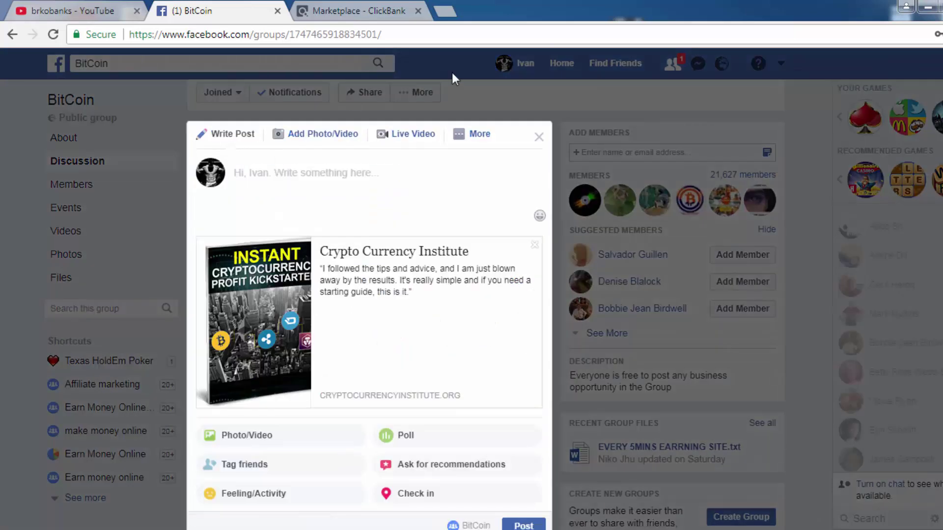
left_click(538, 138)
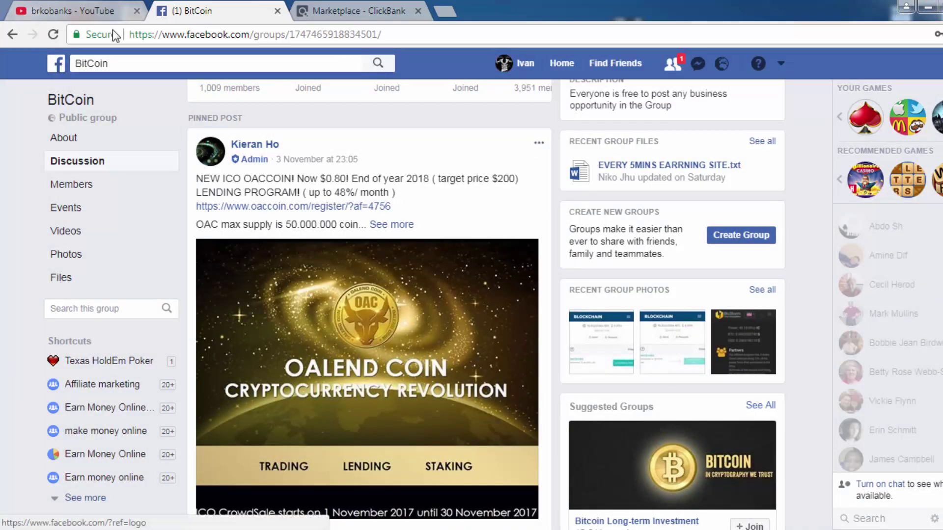
left_click_drag(178, 7, 365, 6)
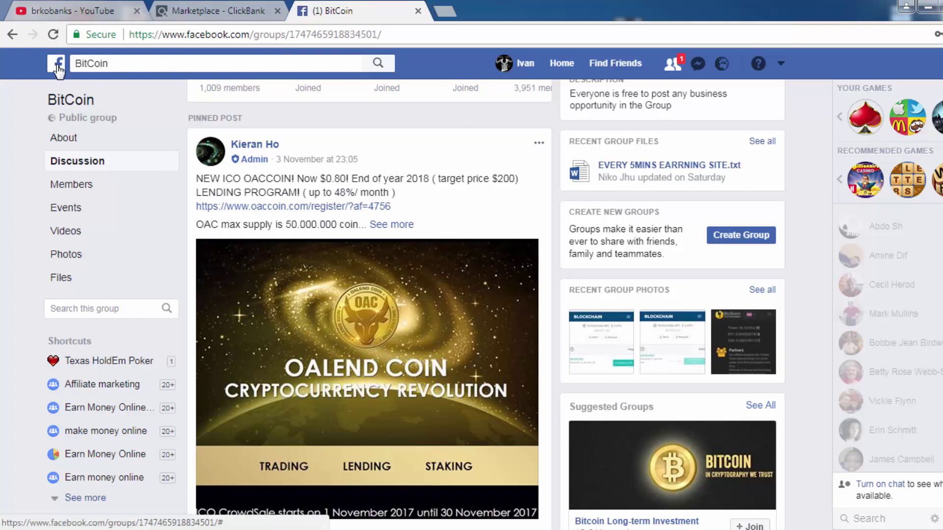
Step: Leave the BitCoin group page and show the Groups list
left_click(443, 105)
left_click(595, 265)
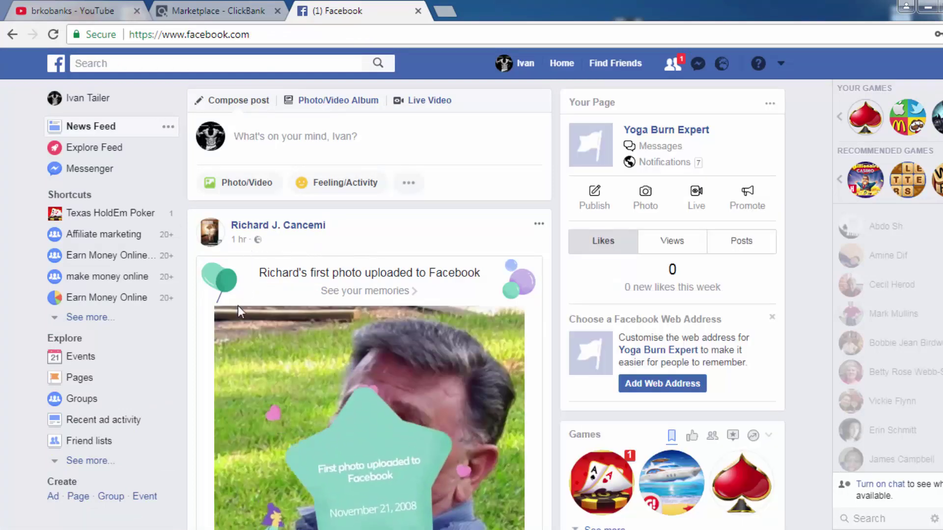
left_click(144, 404)
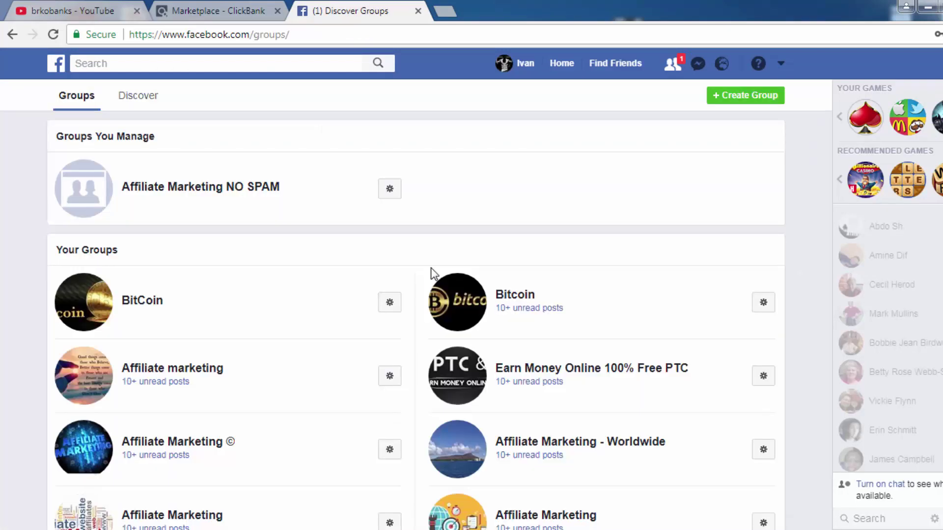
Step: Open the Affiliate Marketing NO SPAM group, then go back to the Groups list
left_click(174, 189)
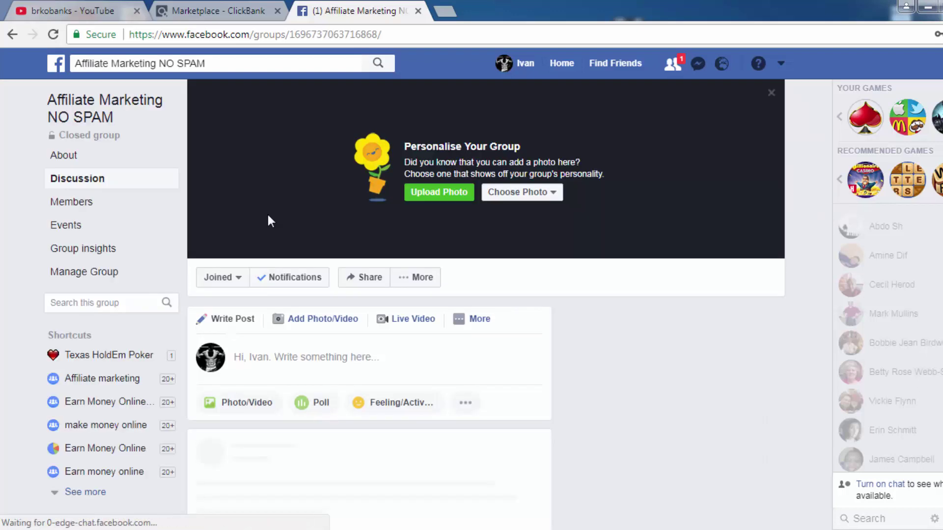
left_click(11, 34)
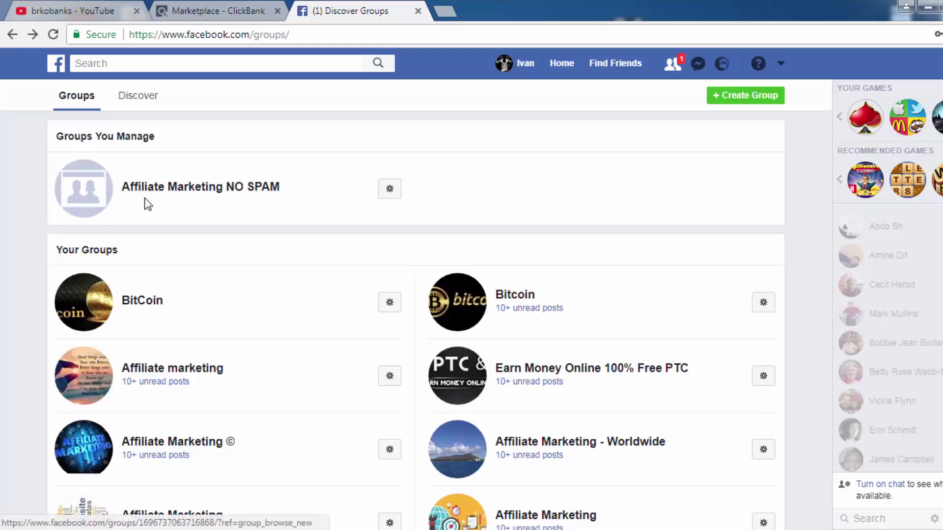
left_click_drag(307, 189, 119, 196)
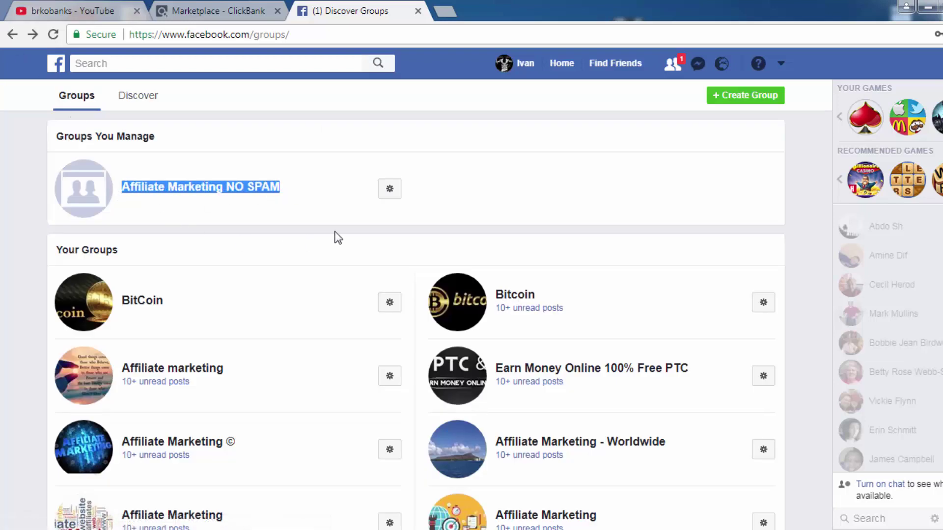
left_click(337, 156)
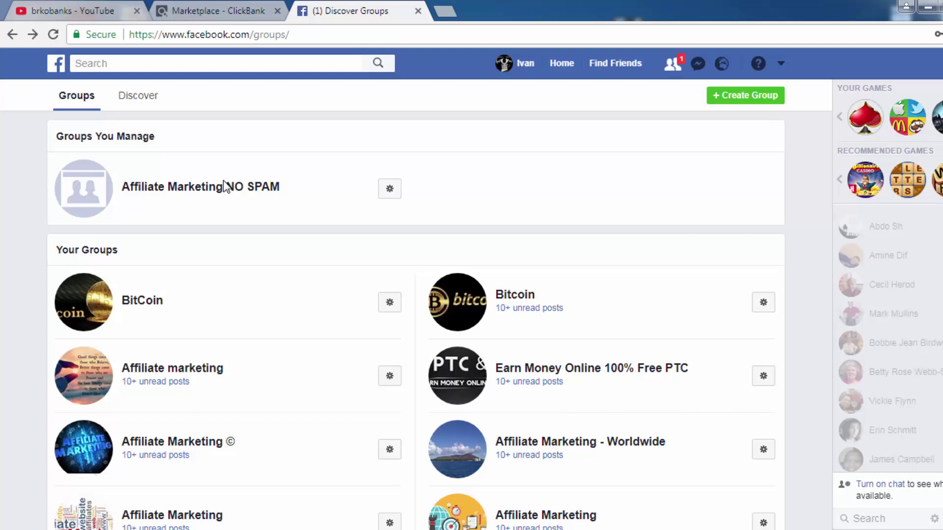
Step: Browse the Affiliate Marketing NO SPAM group page, then return to the YouTube channel search results
left_click(224, 188)
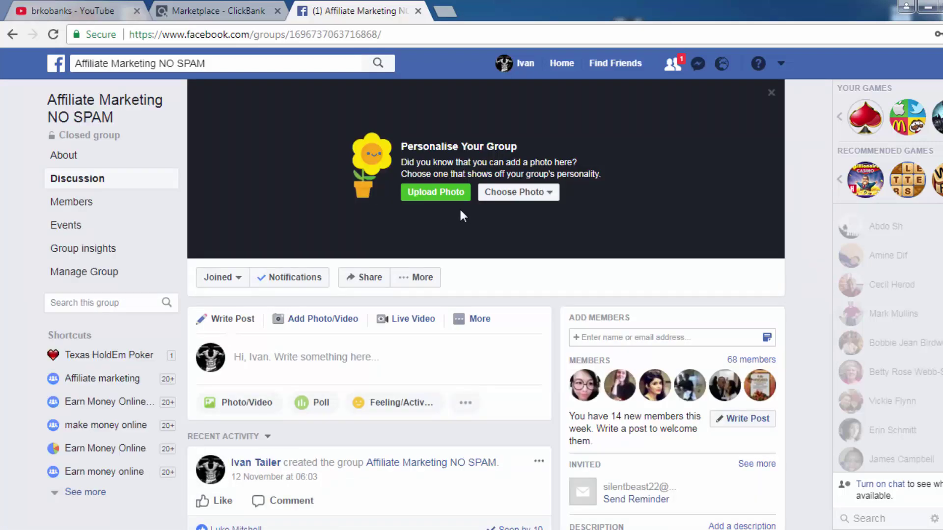
scroll(491, 246, "down", 7)
scroll(518, 300, "up", 6)
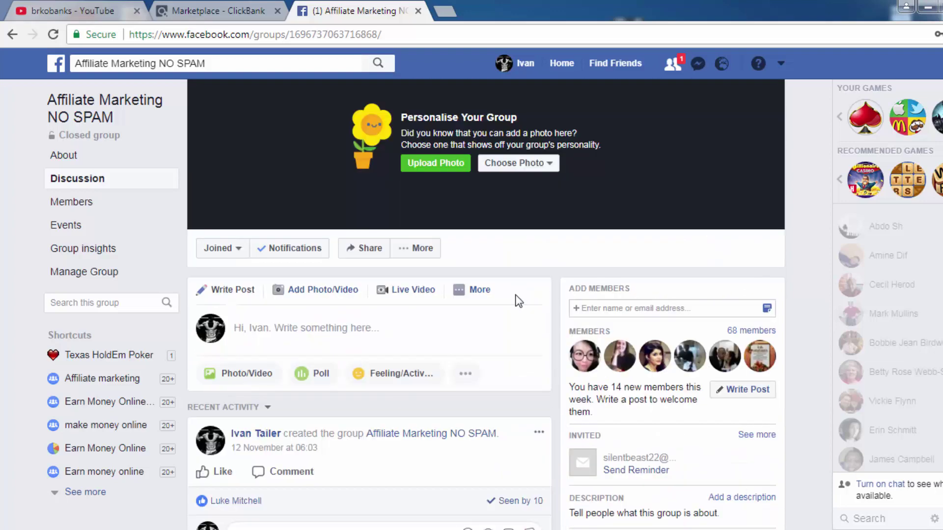
scroll(515, 302, "down", 4)
scroll(511, 350, "down", 3)
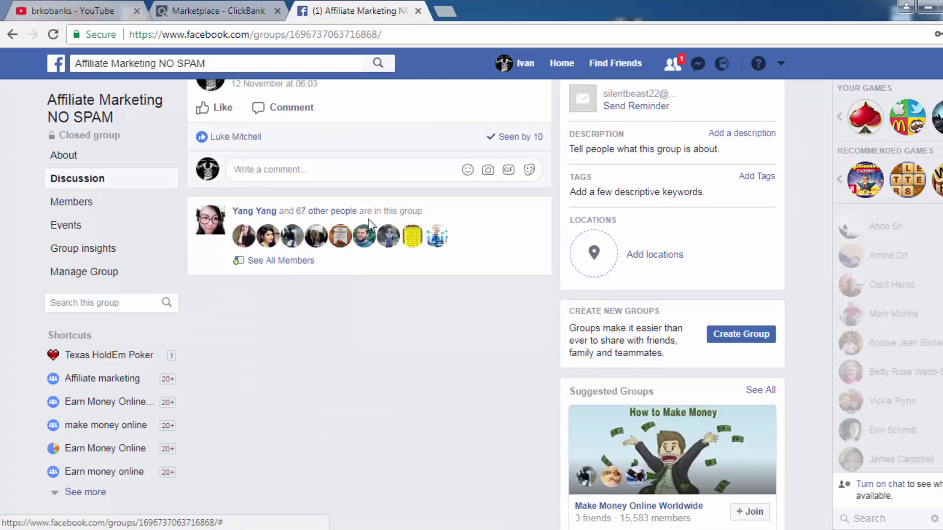
scroll(532, 274, "up", 1)
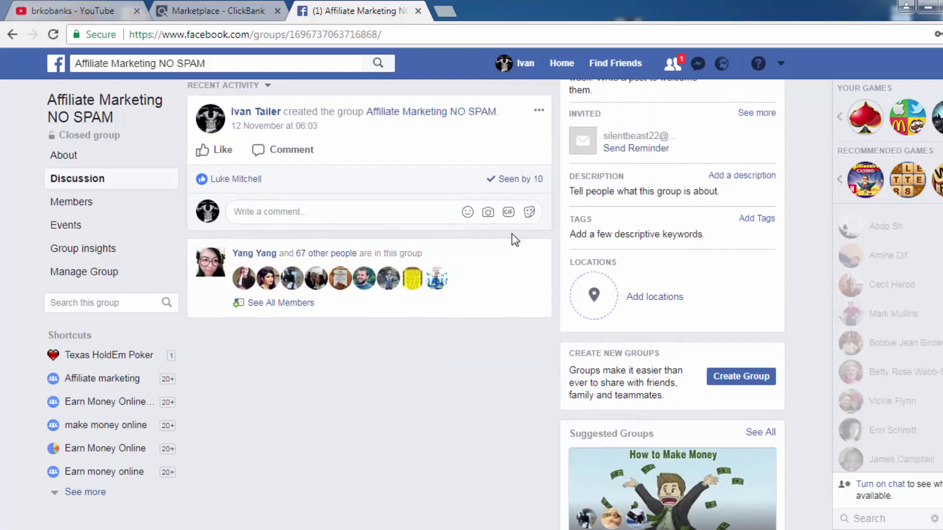
scroll(512, 233, "up", 3)
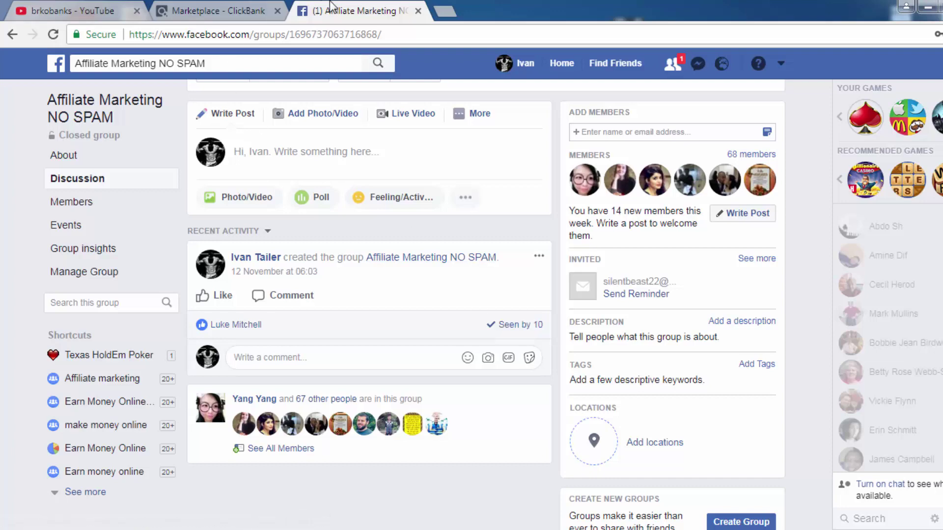
left_click(240, 9)
left_click(87, 7)
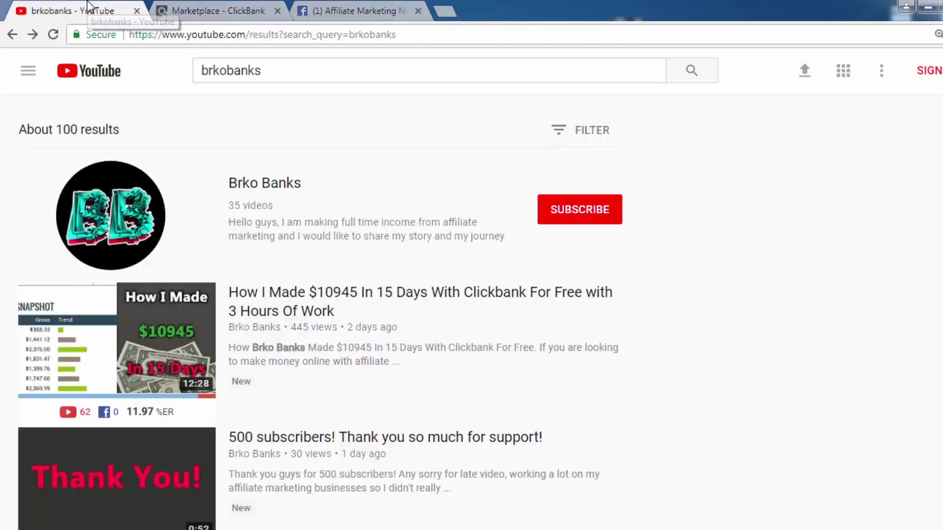